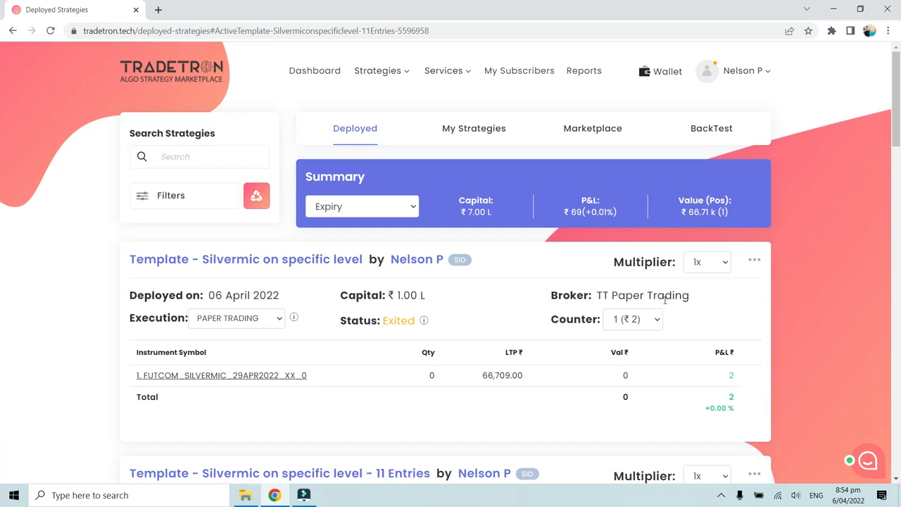
pyautogui.moveTo(597, 295); pyautogui.dragTo(691, 300)
pyautogui.click(691, 300)
pyautogui.click(470, 311)
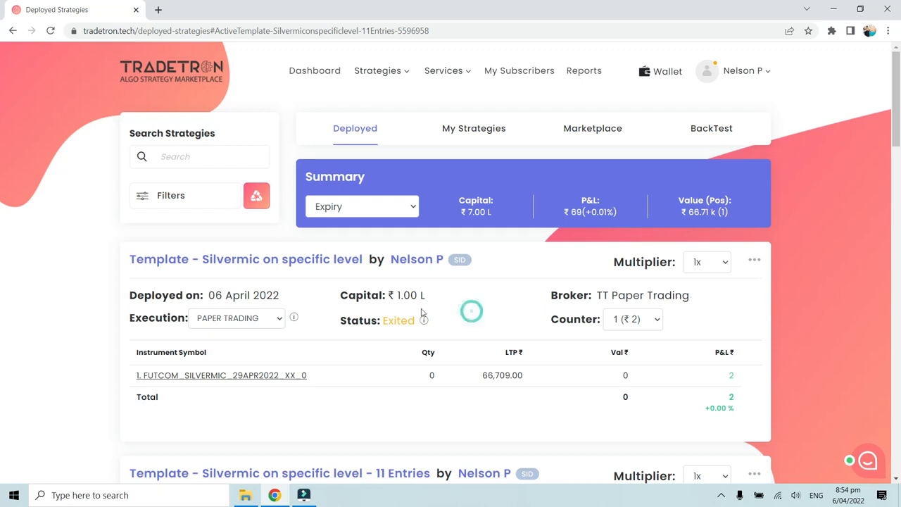
pyautogui.click(324, 345)
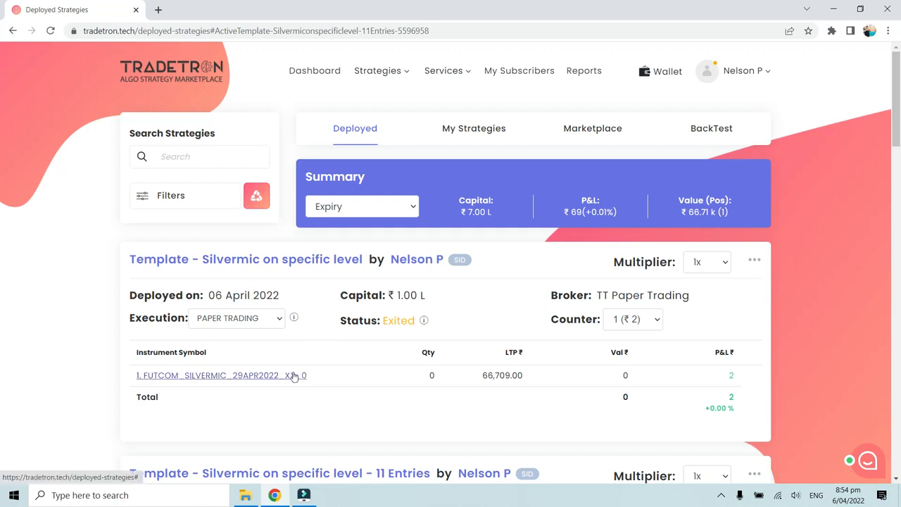
# Step: Open the FUTCOM_SILVERMIC_29APR2022_XX_0 positions of the "Template - Silvermic on specific level" strategy and review its entry and exit trades and their times
pyautogui.click(295, 377)
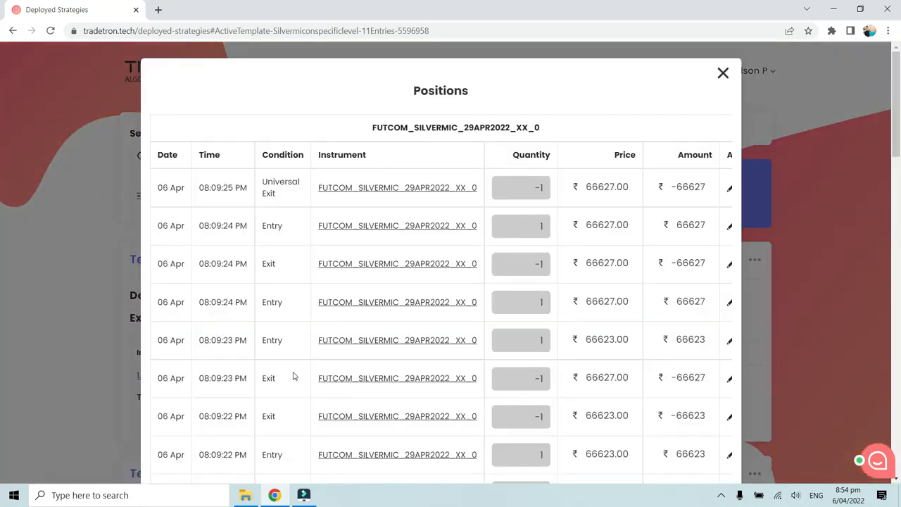
pyautogui.scroll(-4, 307, 373)
pyautogui.scroll(-8, 307, 373)
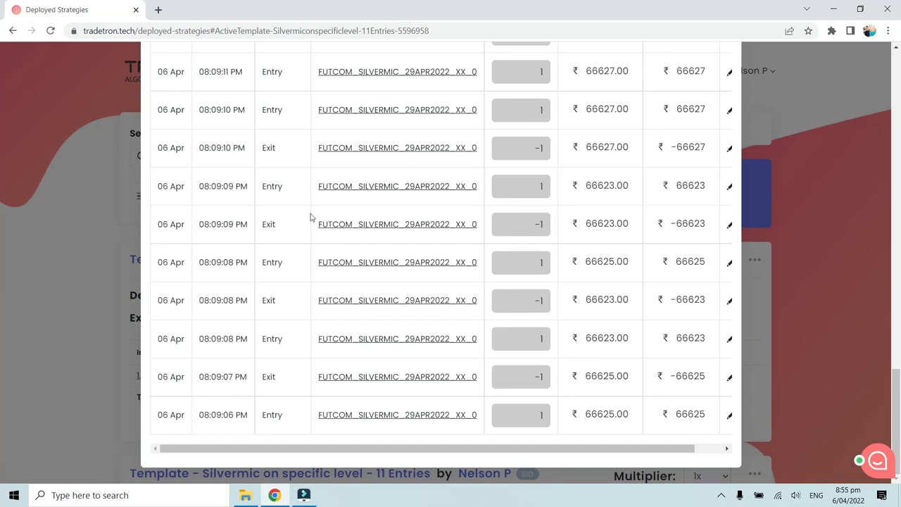
pyautogui.scroll(3, 310, 217)
pyautogui.scroll(1, 316, 230)
pyautogui.scroll(5, 309, 281)
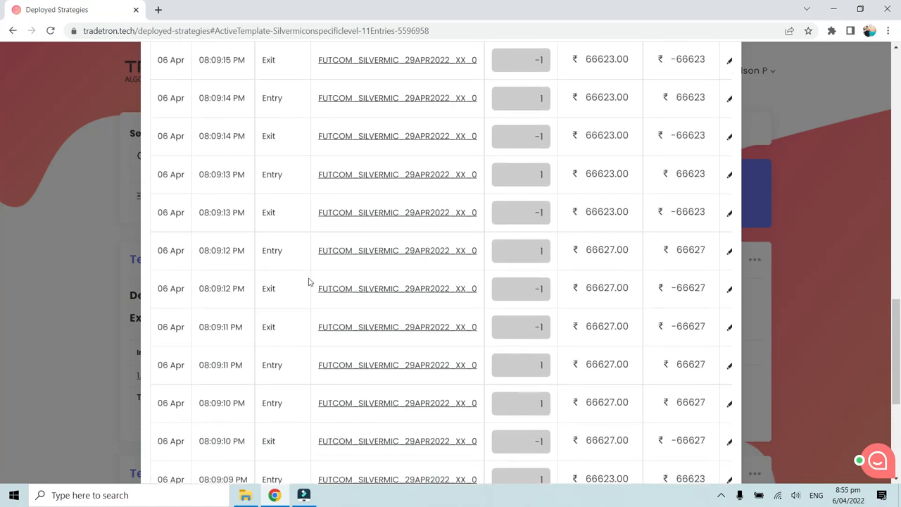
pyautogui.scroll(5, 308, 282)
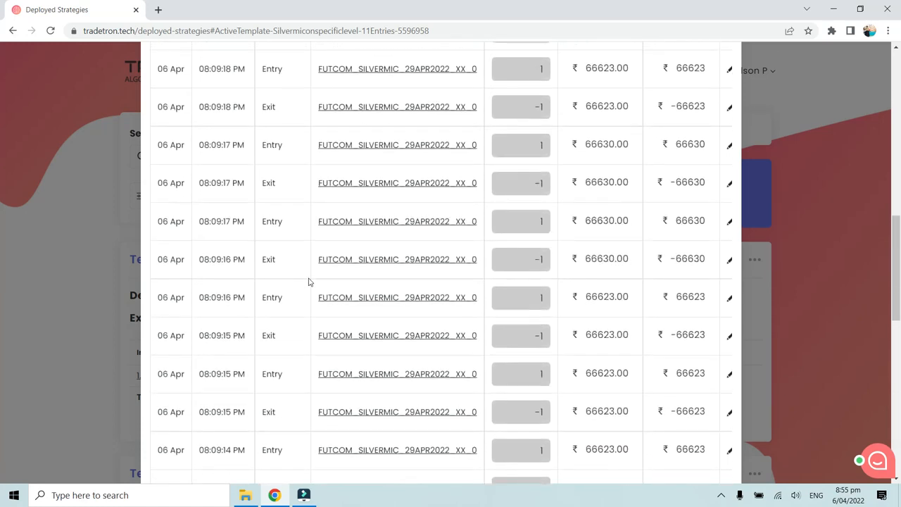
pyautogui.scroll(1, 308, 282)
pyautogui.scroll(-2, 308, 282)
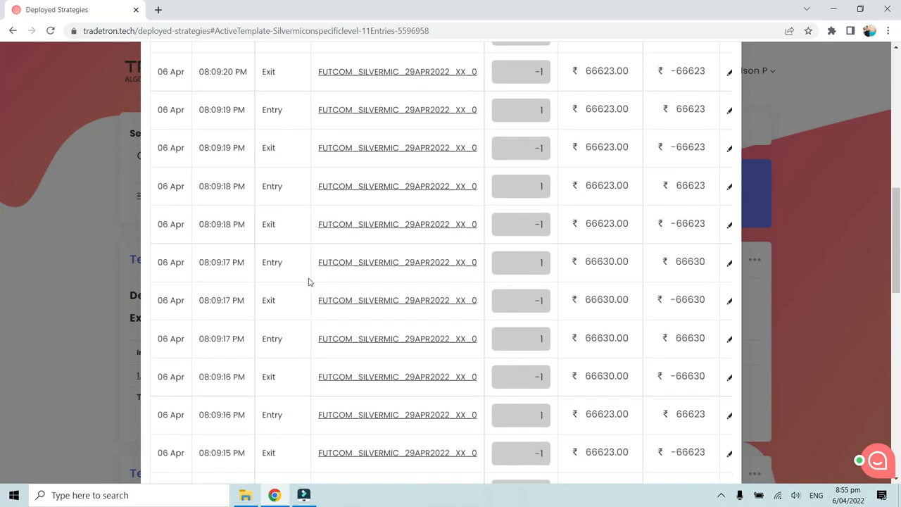
pyautogui.scroll(3, 239, 297)
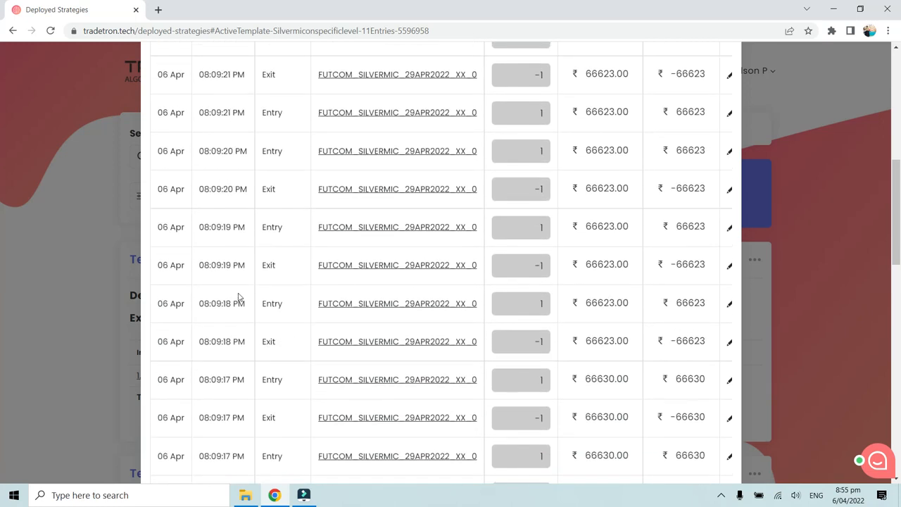
pyautogui.scroll(4, 240, 297)
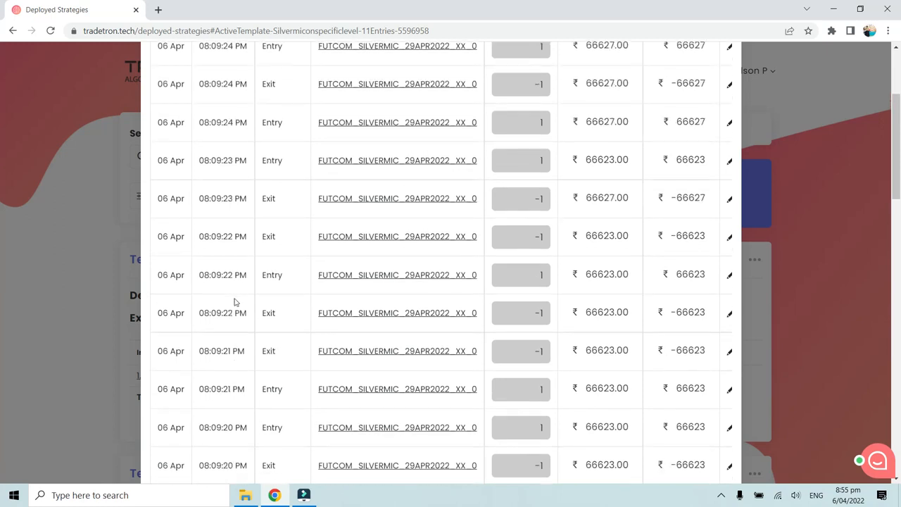
pyautogui.scroll(2, 235, 297)
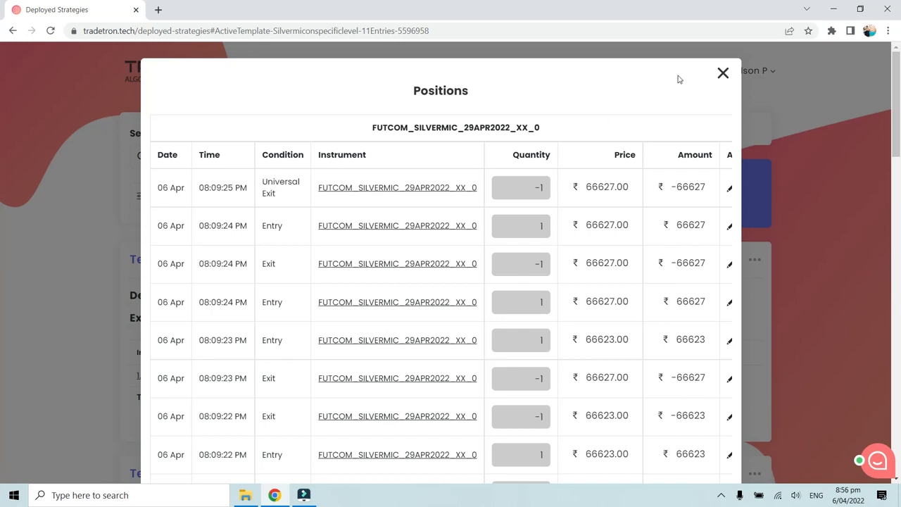
# Step: Recheck the earliest entry and exit trades in the positions list, then close the list
pyautogui.scroll(-15, 310, 262)
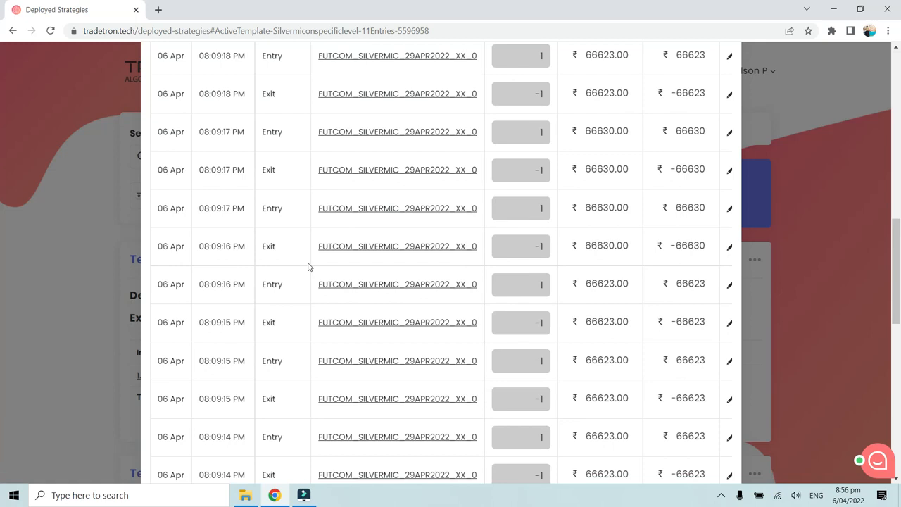
pyautogui.scroll(-5, 307, 266)
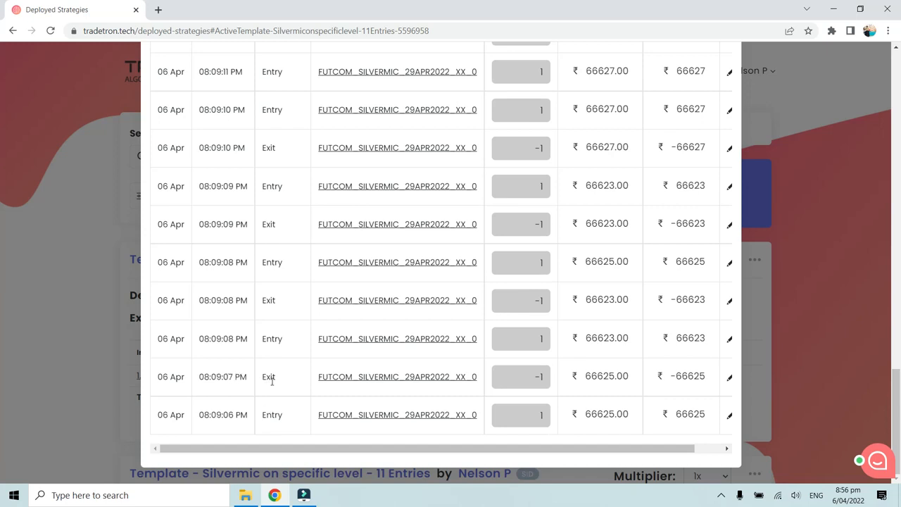
pyautogui.scroll(1, 489, 379)
pyautogui.scroll(15, 489, 379)
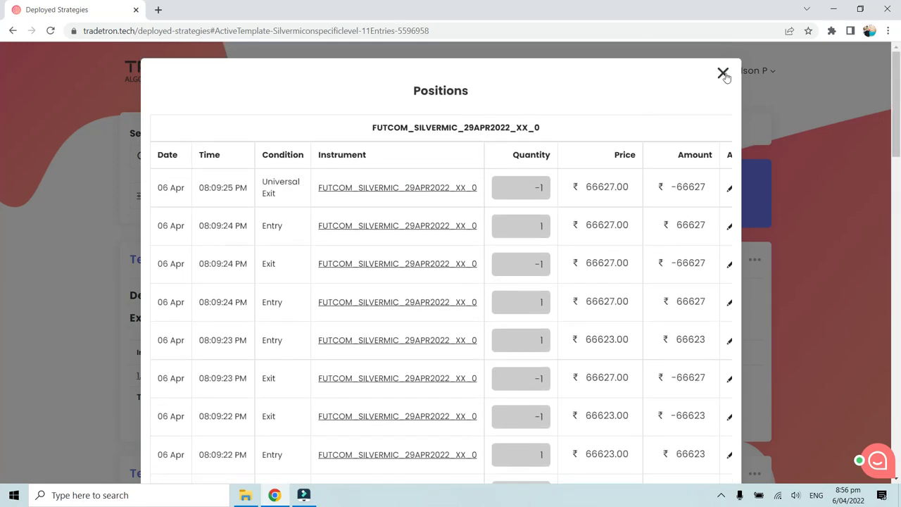
pyautogui.click(724, 74)
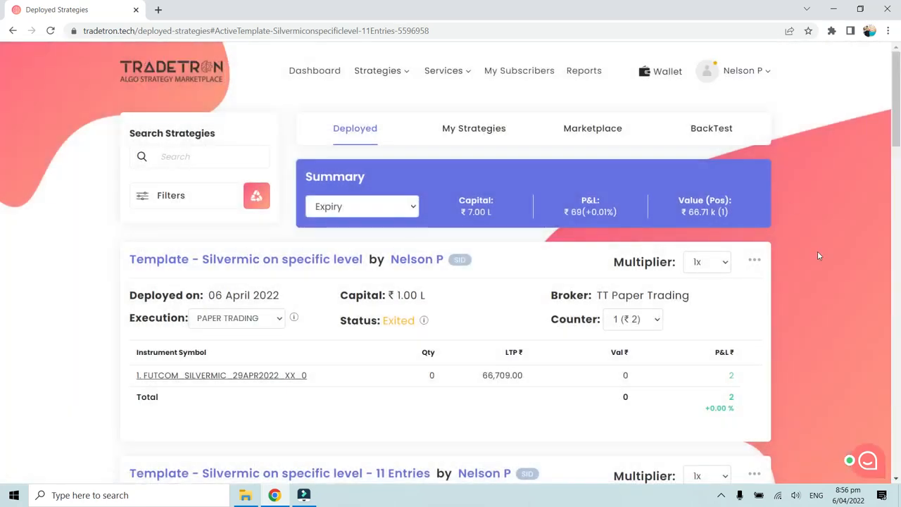
# Step: Open the "Template - Silvermic on specific level" strategy for editing in a new browser tab and switch to it
pyautogui.click(754, 261)
pyautogui.scroll(-3, 726, 307)
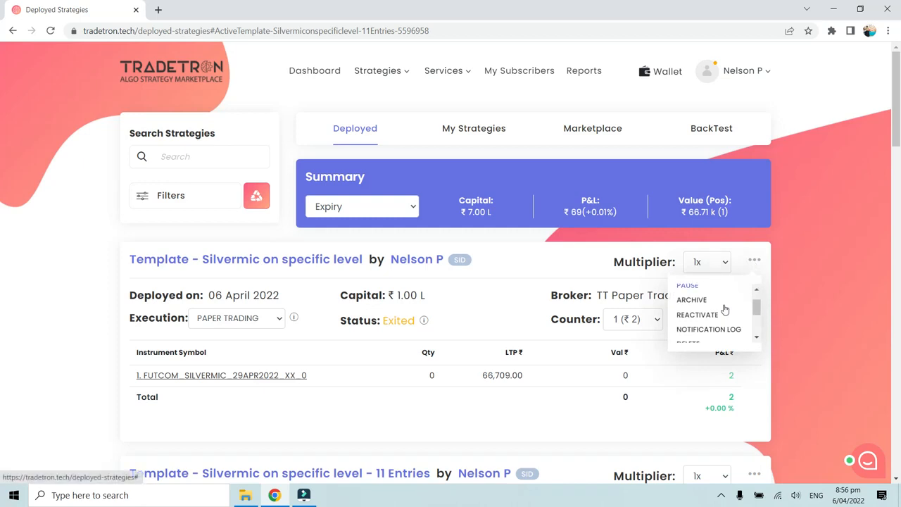
pyautogui.scroll(-1, 725, 309)
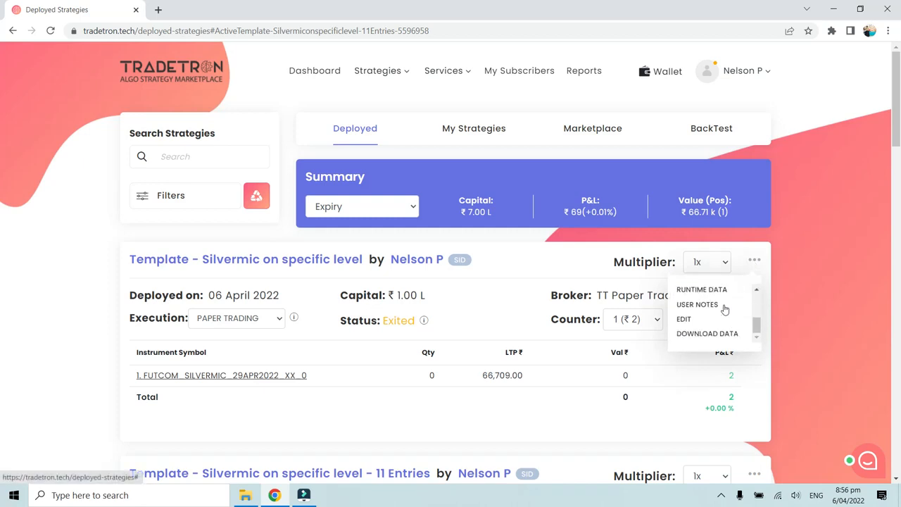
pyautogui.rightClick(682, 324)
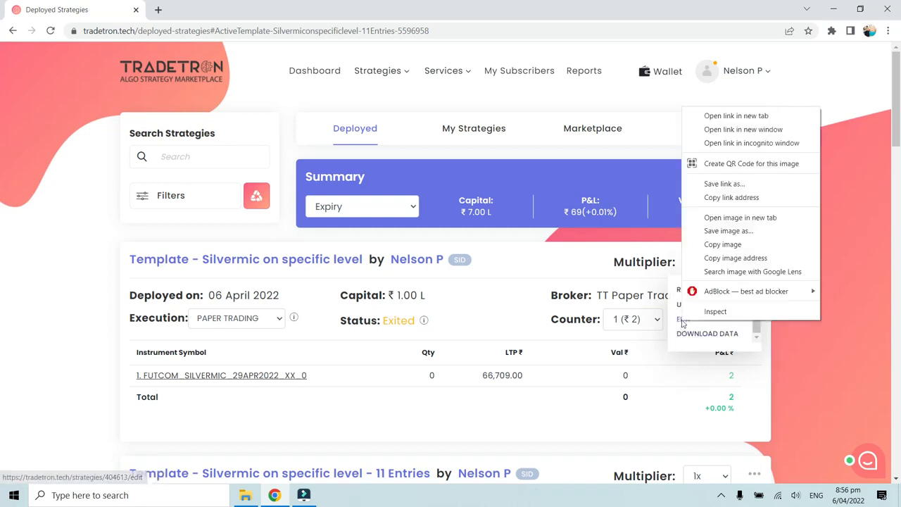
pyautogui.click(752, 117)
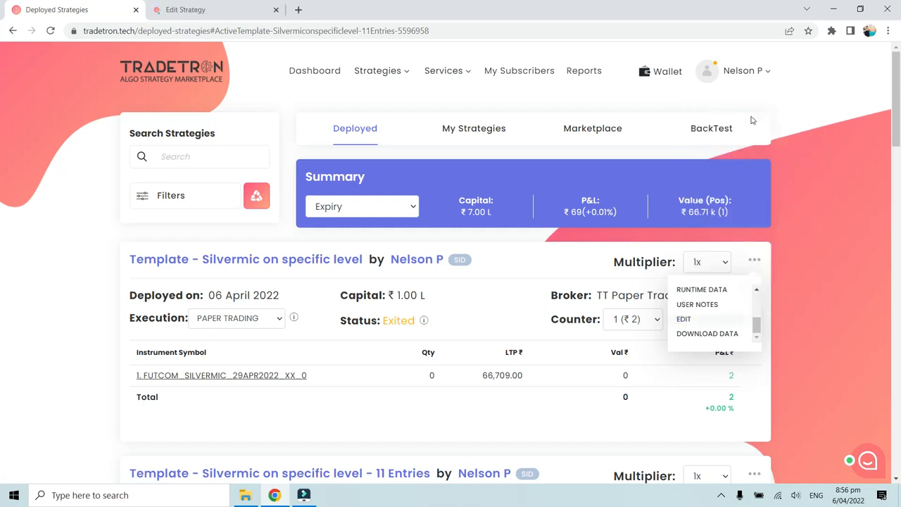
pyautogui.click(221, 10)
# Step: Examine the entry positions and the entry and exit conditions of Set 1, and the Sell entry of Set 2
pyautogui.scroll(-7, 297, 208)
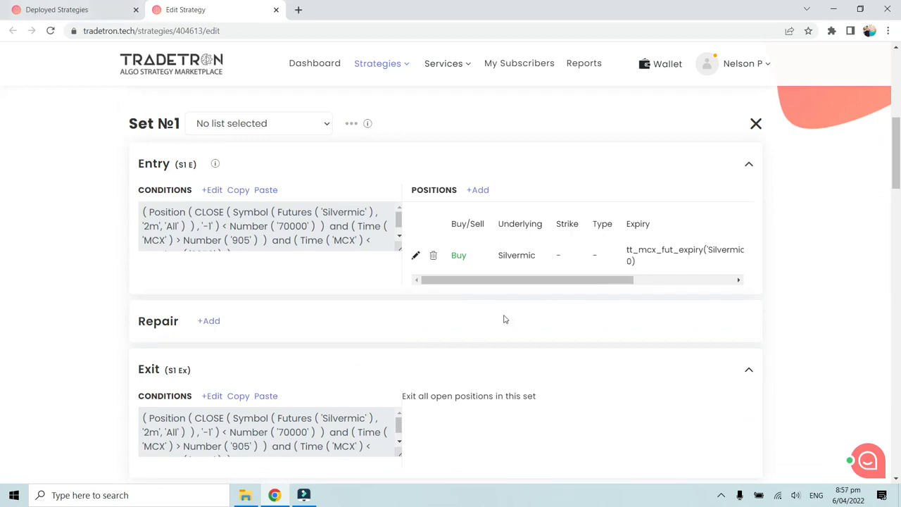
pyautogui.scroll(-5, 503, 317)
pyautogui.scroll(5, 188, 187)
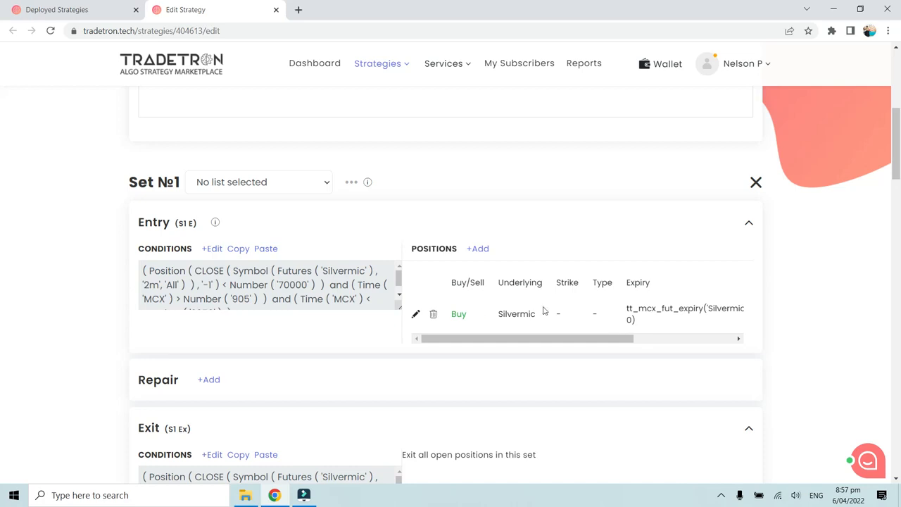
pyautogui.scroll(-1, 322, 340)
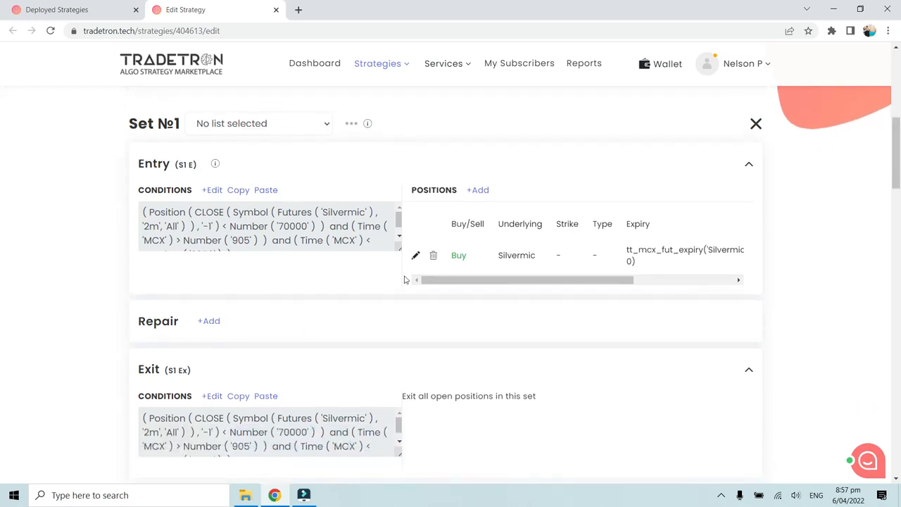
pyautogui.scroll(-5, 313, 308)
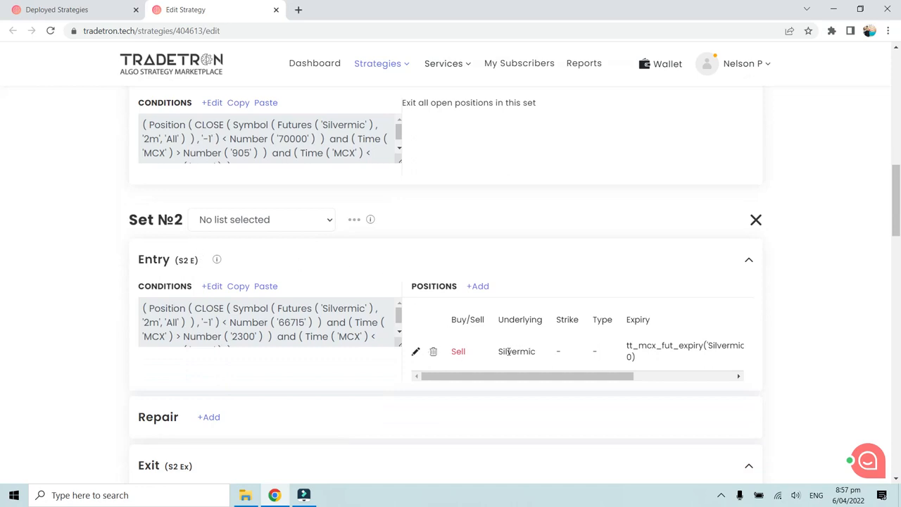
# Step: Return to the deployed strategies and examine the earliest trades in the Silvermic futures positions list
pyautogui.click(71, 9)
pyautogui.click(267, 376)
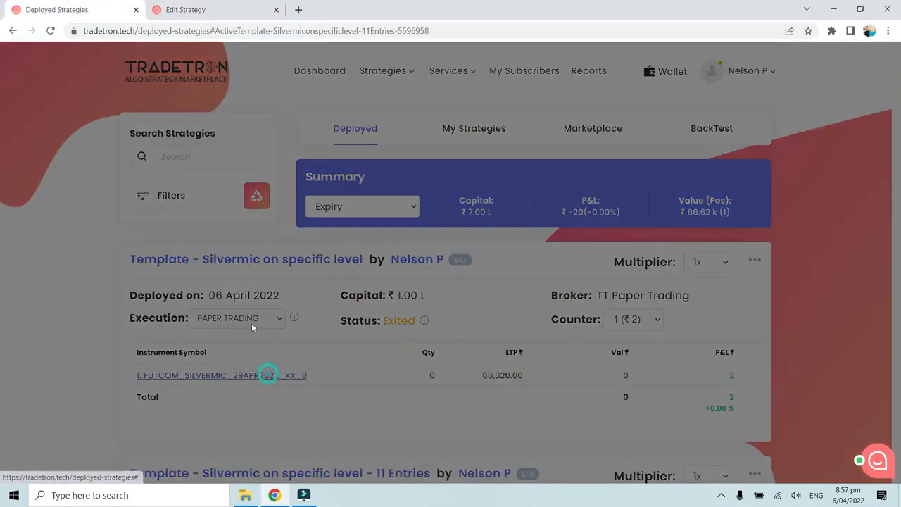
pyautogui.scroll(-5, 255, 318)
pyautogui.scroll(-10, 260, 315)
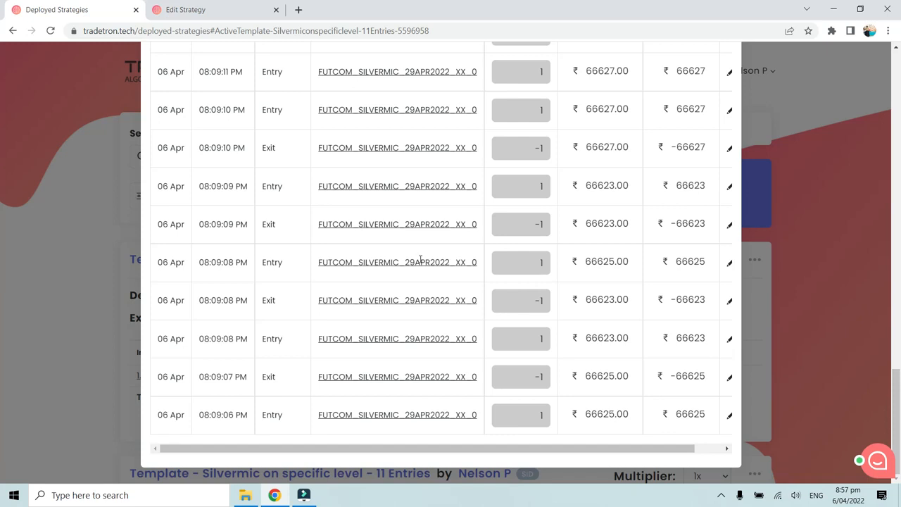
# Step: Inspect Set 1's entry conditions on the Edit Strategy page in the Condition Builder, then close it without changes
pyautogui.click(222, 13)
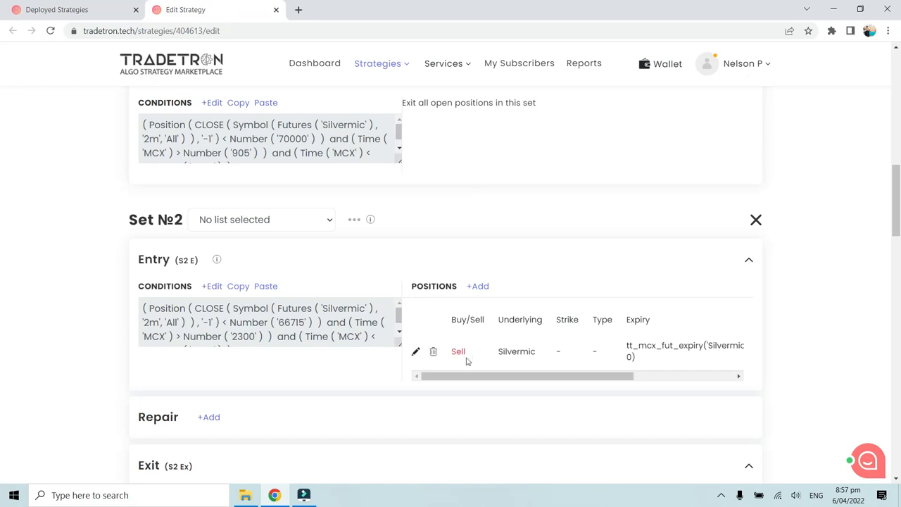
pyautogui.scroll(6, 467, 359)
pyautogui.scroll(-1, 450, 312)
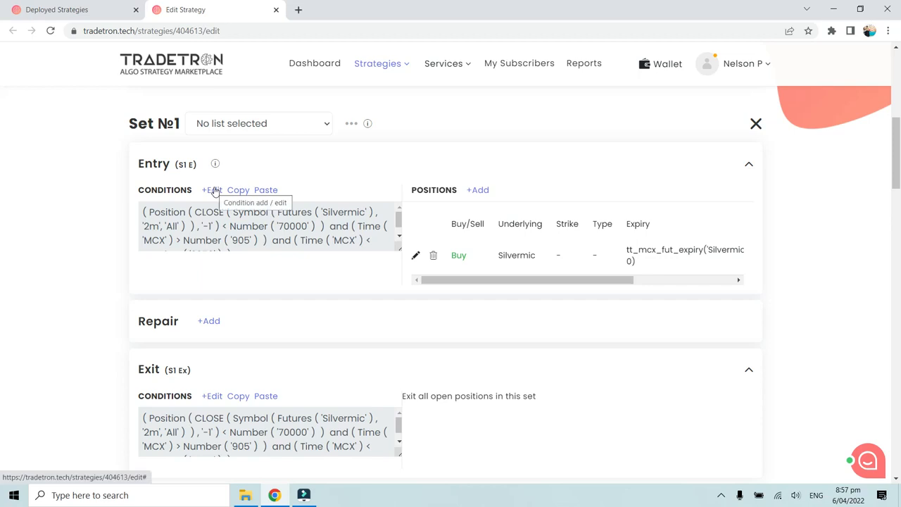
pyautogui.click(213, 191)
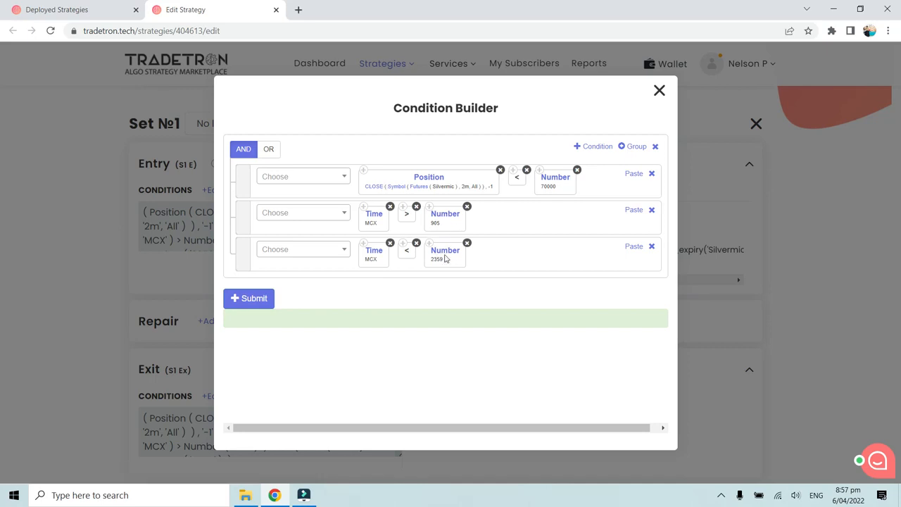
pyautogui.click(659, 92)
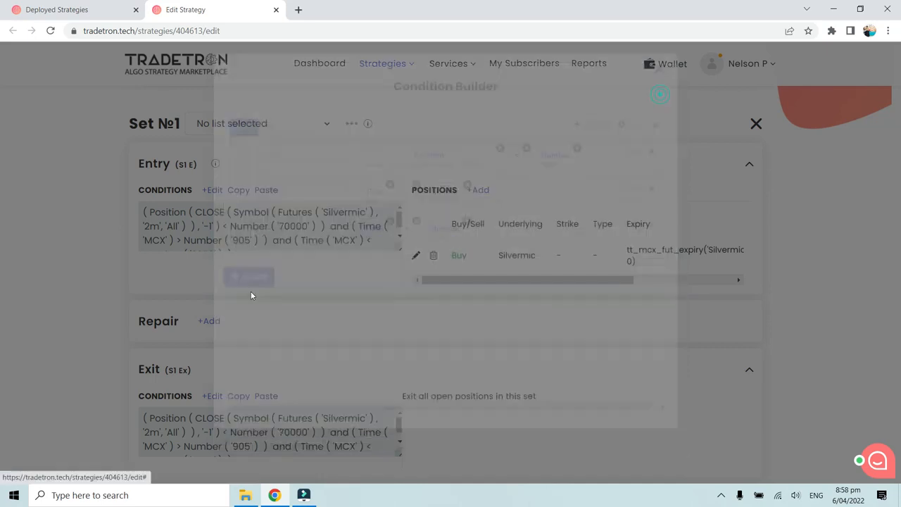
# Step: Inspect Set 1's exit conditions in the Condition Builder and close it without changes
pyautogui.scroll(-1, 239, 301)
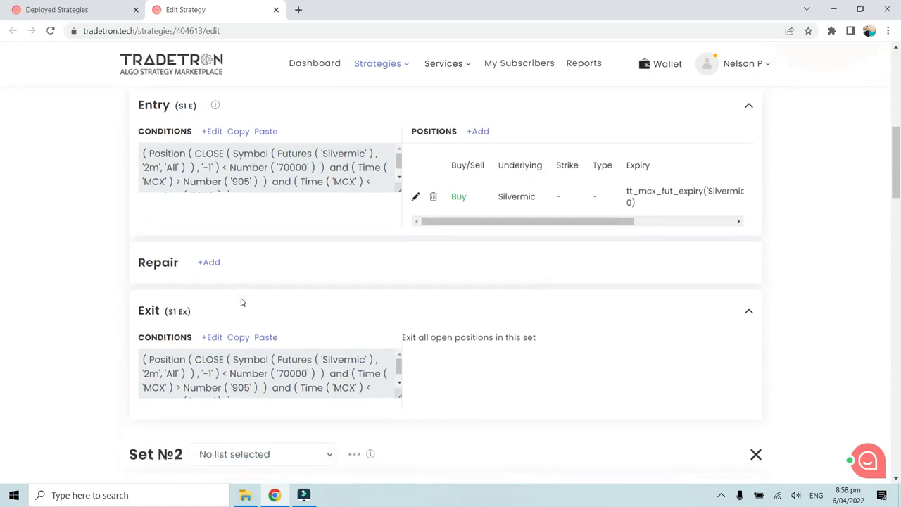
pyautogui.click(214, 338)
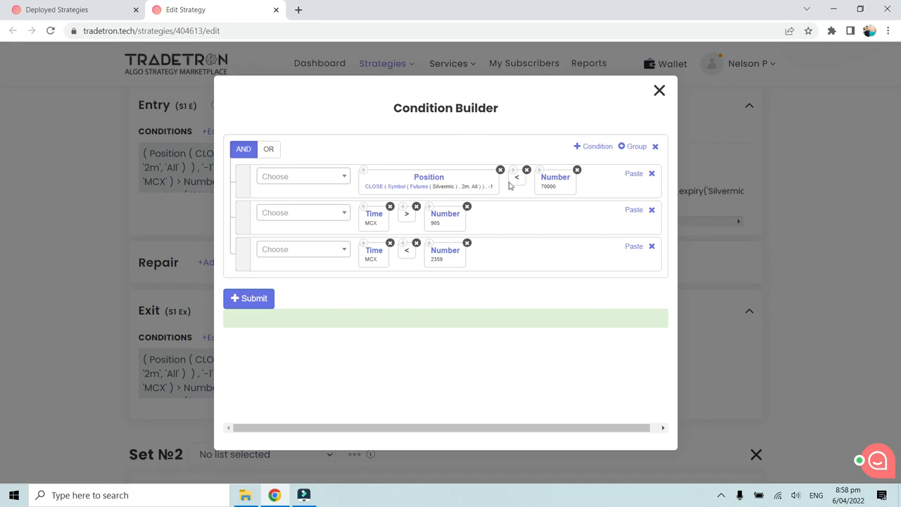
pyautogui.click(659, 90)
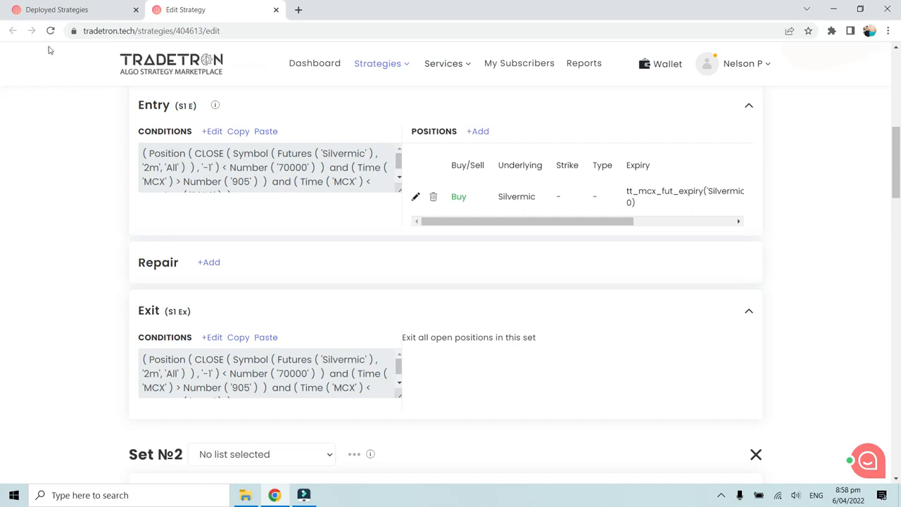
# Step: Compare the trades in the deployed strategy's positions list with Set 1's entry conditions in the Condition Builder, then close the builder
pyautogui.click(77, 11)
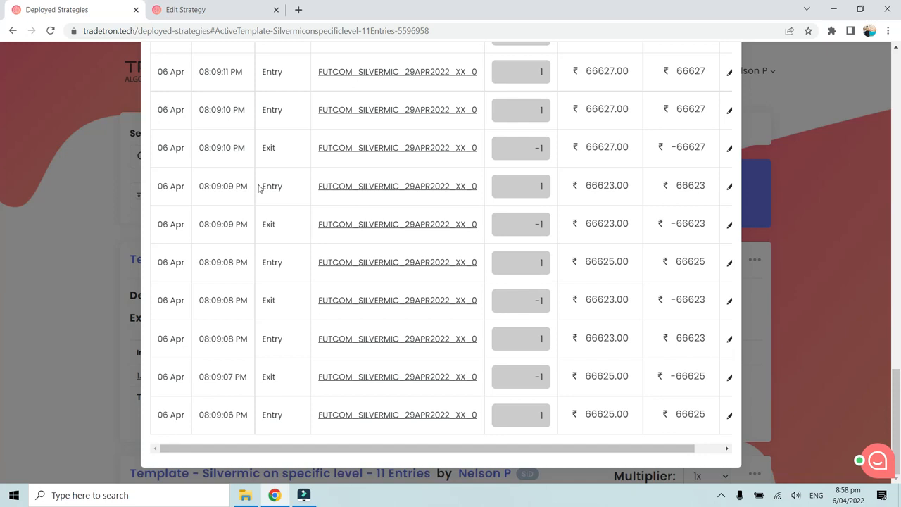
pyautogui.click(226, 9)
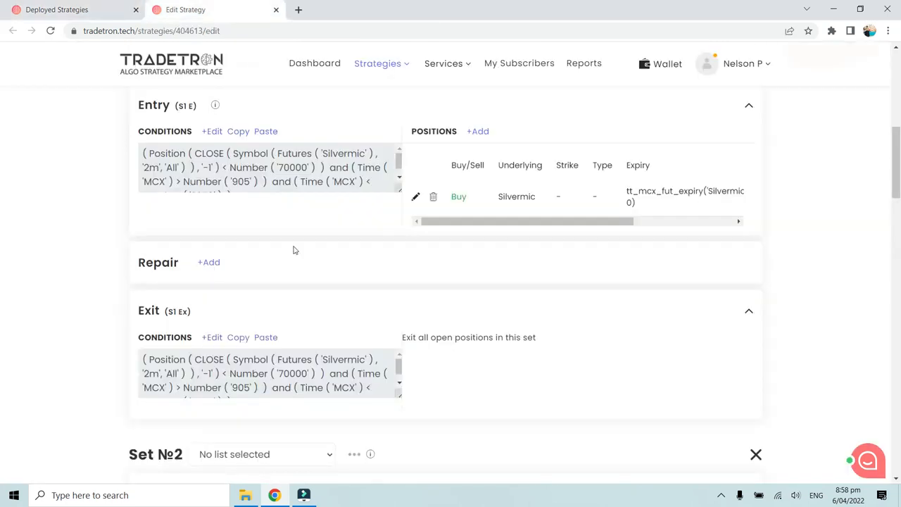
pyautogui.scroll(2, 294, 249)
pyautogui.scroll(-1, 287, 237)
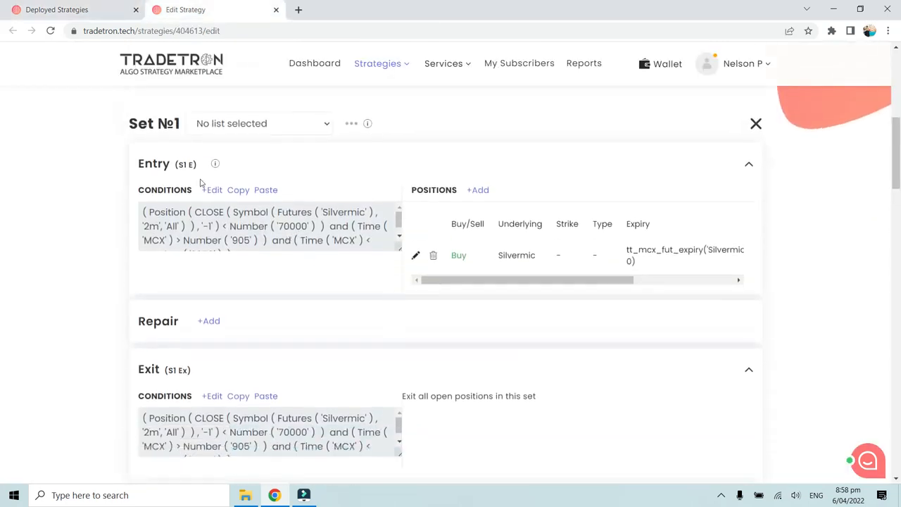
pyautogui.click(220, 190)
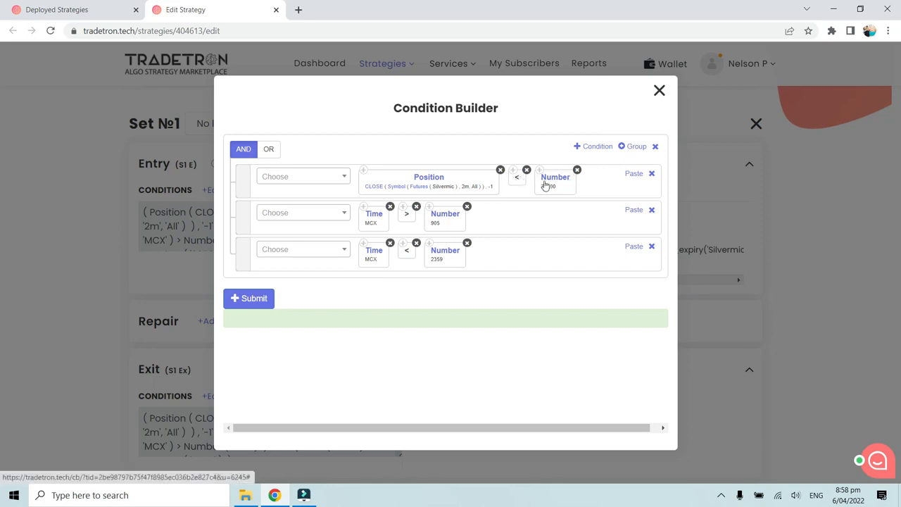
pyautogui.click(657, 93)
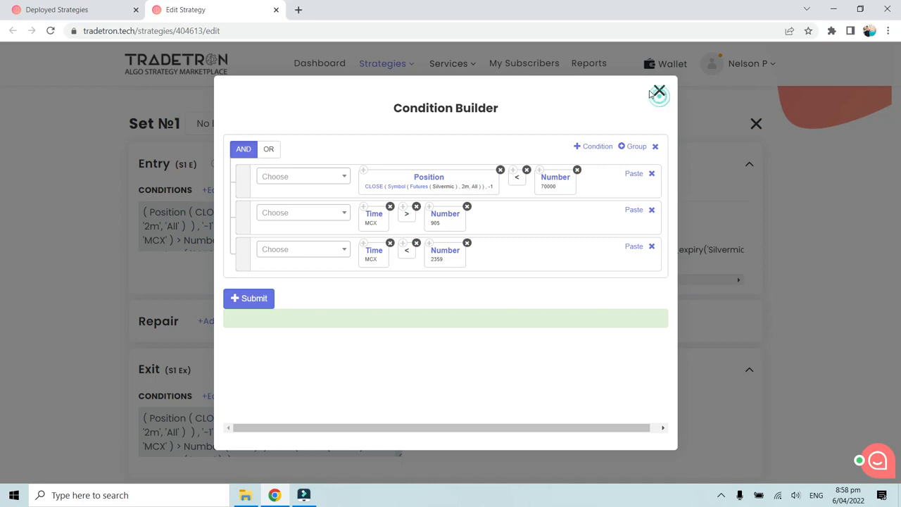
# Step: Reopen Set 1's exit conditions in the Condition Builder, inspect them again, and close it without changes
pyautogui.scroll(-2, 254, 337)
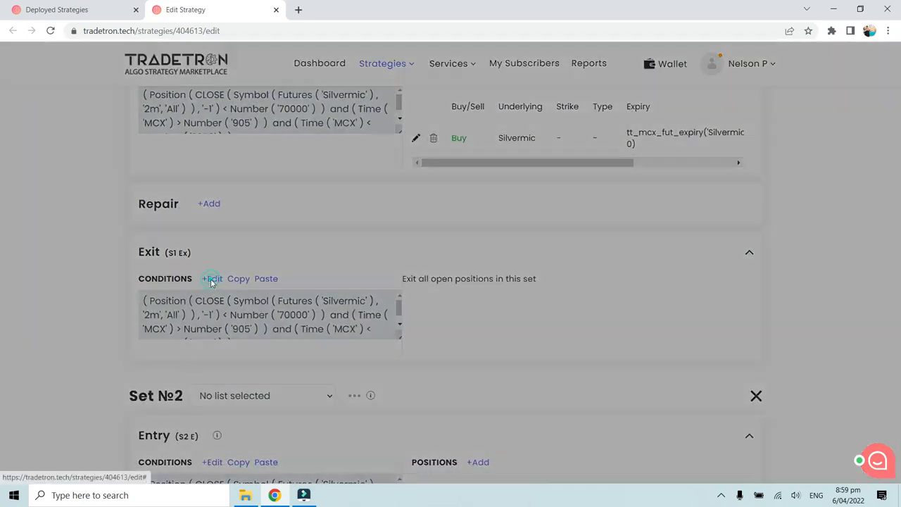
pyautogui.click(212, 279)
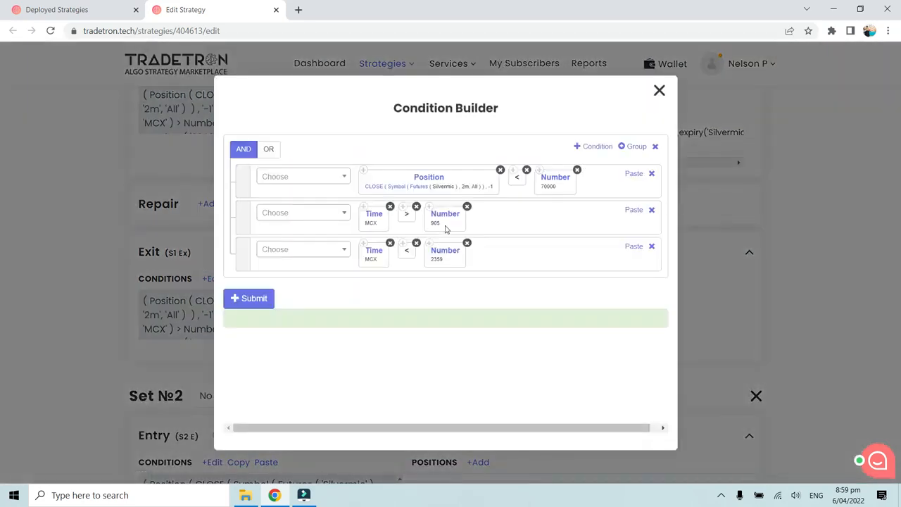
pyautogui.click(658, 90)
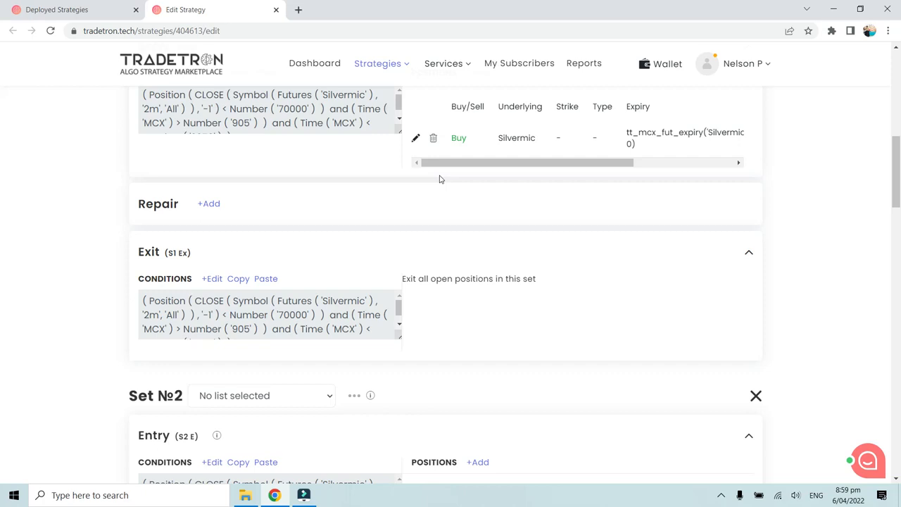
# Step: Compare the text of Set 1's entry conditions with that of its exit conditions on the Edit Strategy page
pyautogui.scroll(1, 374, 216)
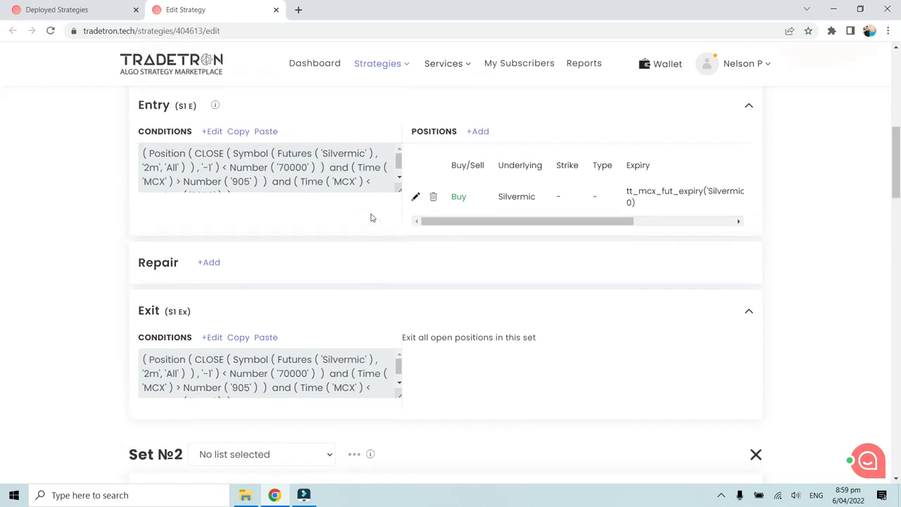
pyautogui.scroll(1, 374, 216)
pyautogui.scroll(-1, 284, 244)
pyautogui.scroll(-2, 283, 244)
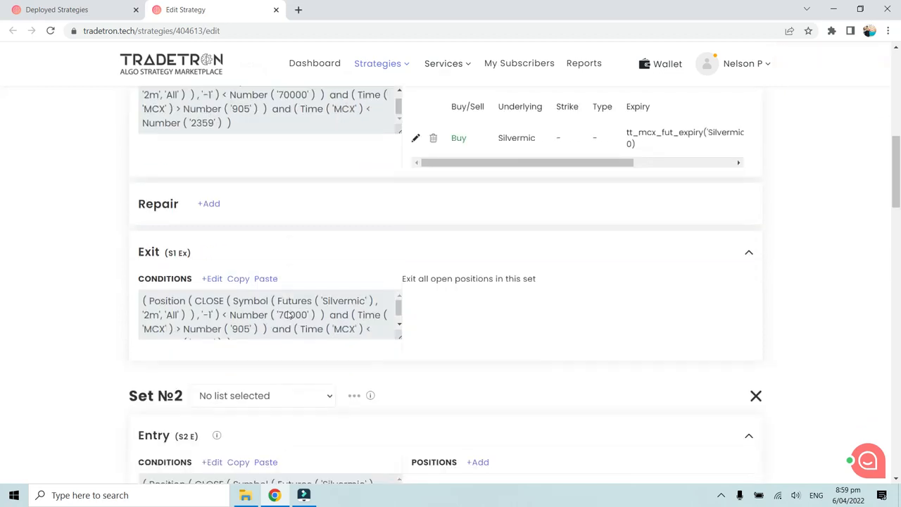
pyautogui.scroll(2, 295, 282)
pyautogui.scroll(-10, 295, 282)
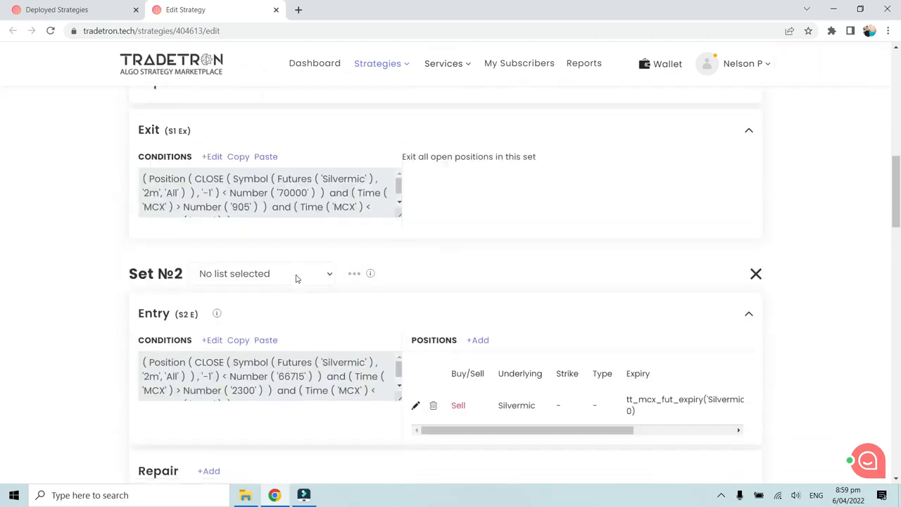
# Step: Examine the Universal Exit condition and the Advanced Settings, including Reactivate on exit after, and return to Set 1
pyautogui.scroll(-2, 295, 279)
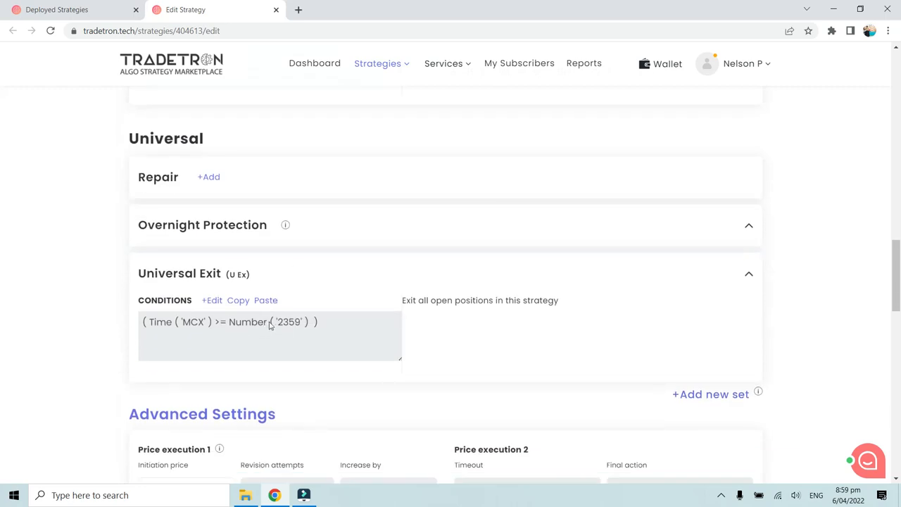
pyautogui.scroll(-5, 270, 325)
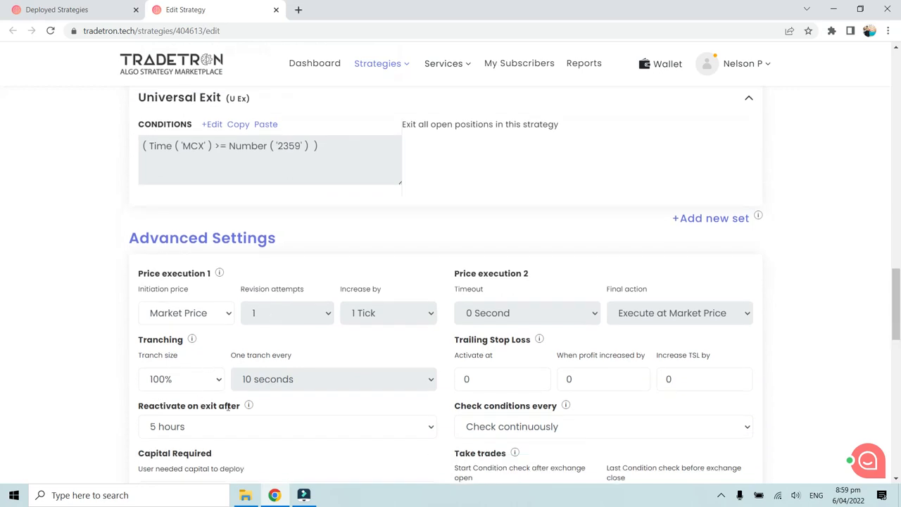
pyautogui.scroll(-1, 229, 266)
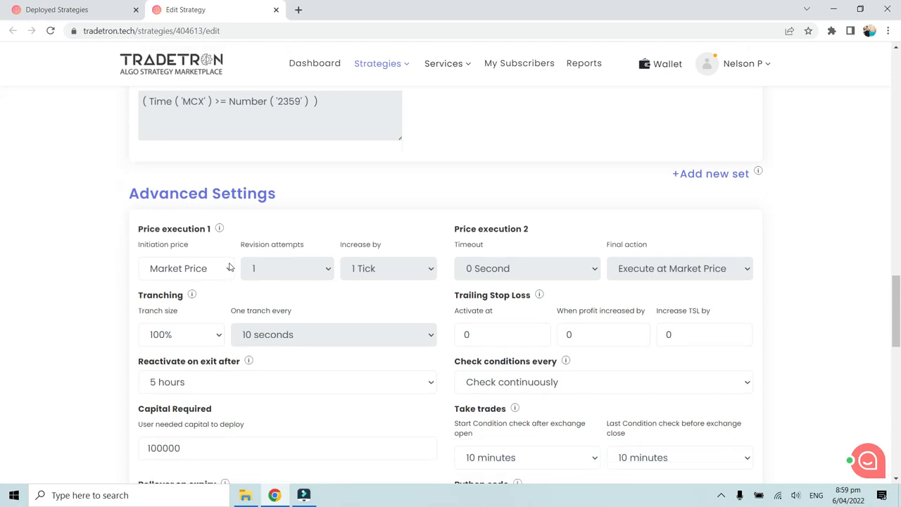
pyautogui.scroll(-2, 229, 267)
pyautogui.scroll(20, 215, 294)
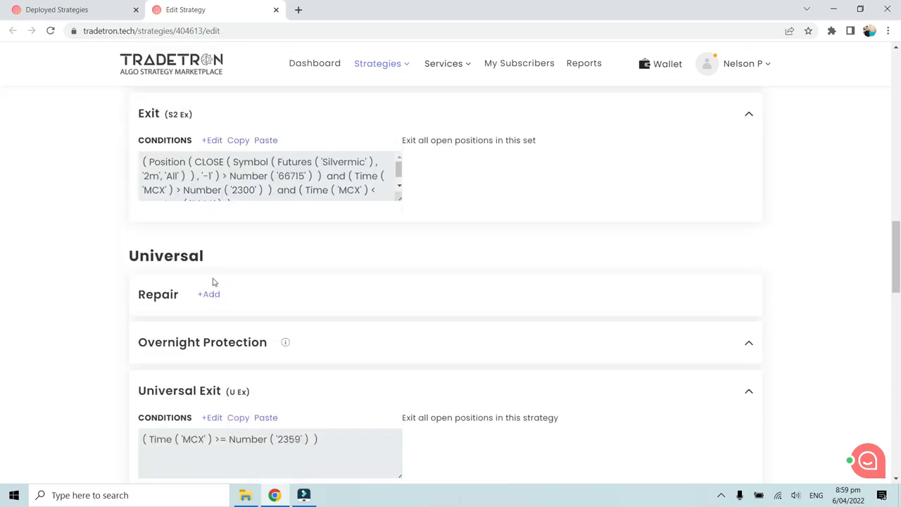
pyautogui.scroll(8, 214, 279)
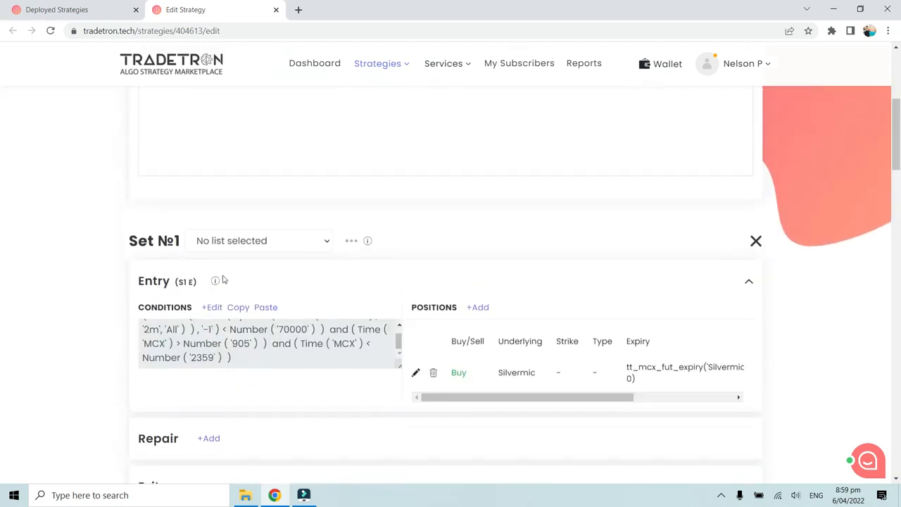
pyautogui.scroll(-2, 278, 280)
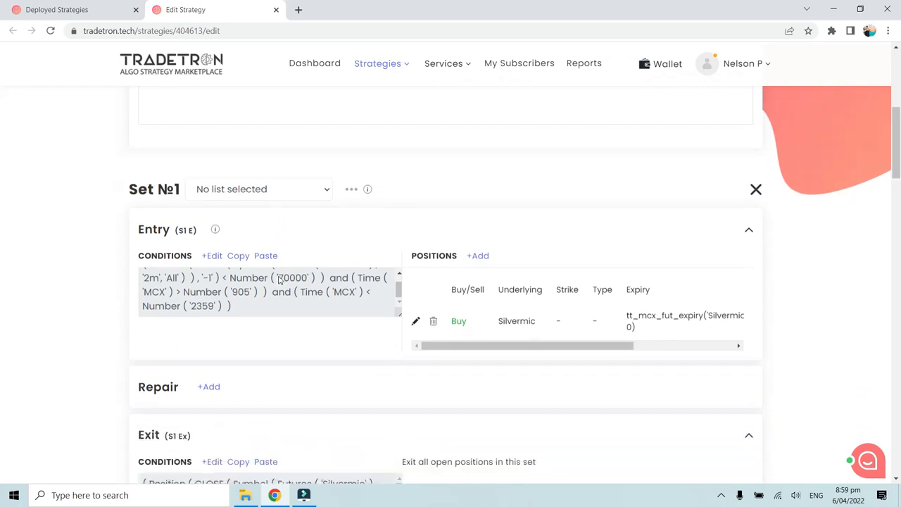
pyautogui.scroll(-2, 279, 280)
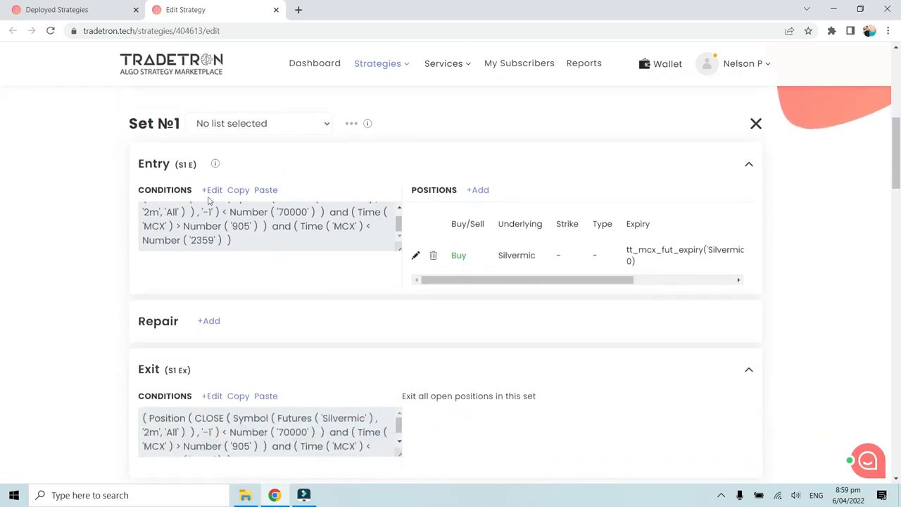
# Step: Return to the deployed strategies, close the positions list, and compare the Silvermic on specific level deployment with its 11 Entries version
pyautogui.click(96, 9)
pyautogui.scroll(20, 587, 272)
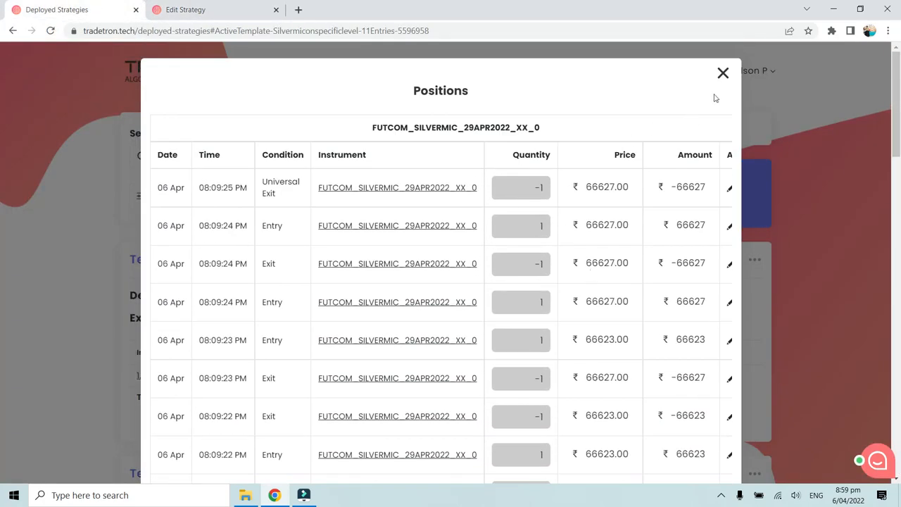
pyautogui.click(723, 75)
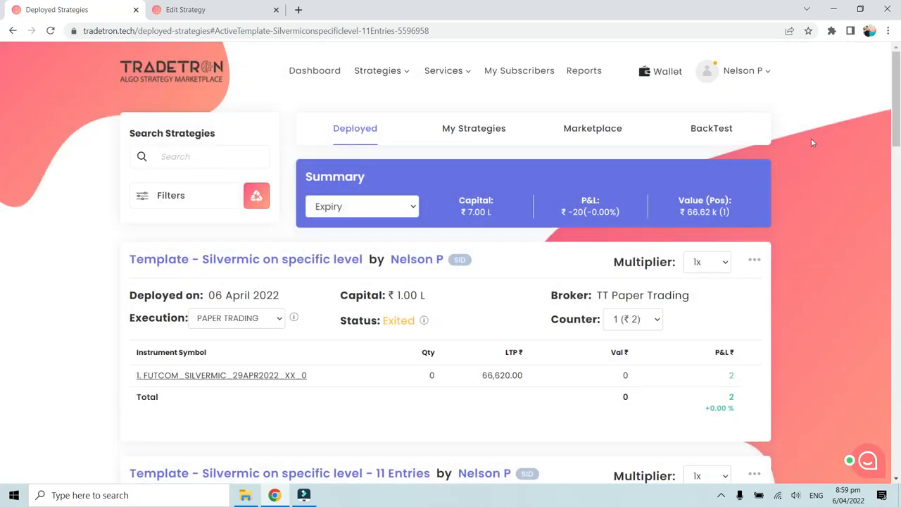
pyautogui.scroll(-1, 781, 169)
pyautogui.scroll(-1, 781, 175)
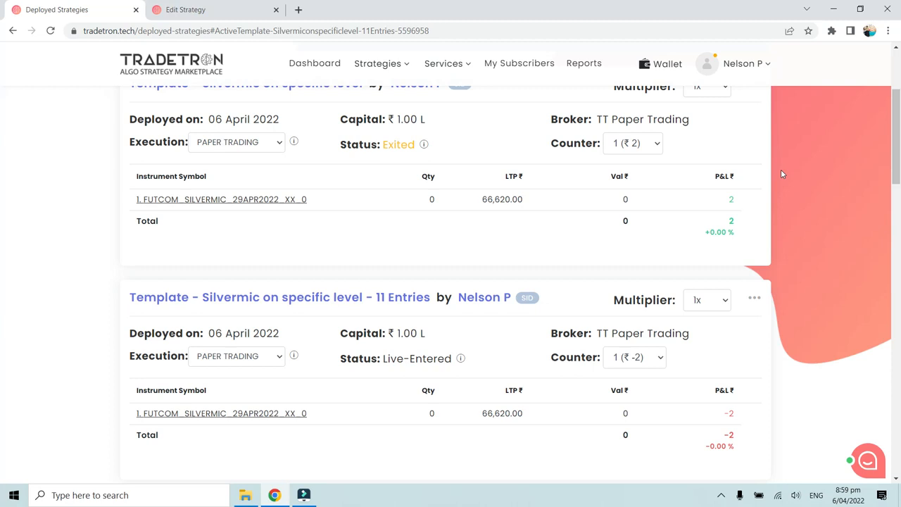
pyautogui.scroll(-1, 781, 174)
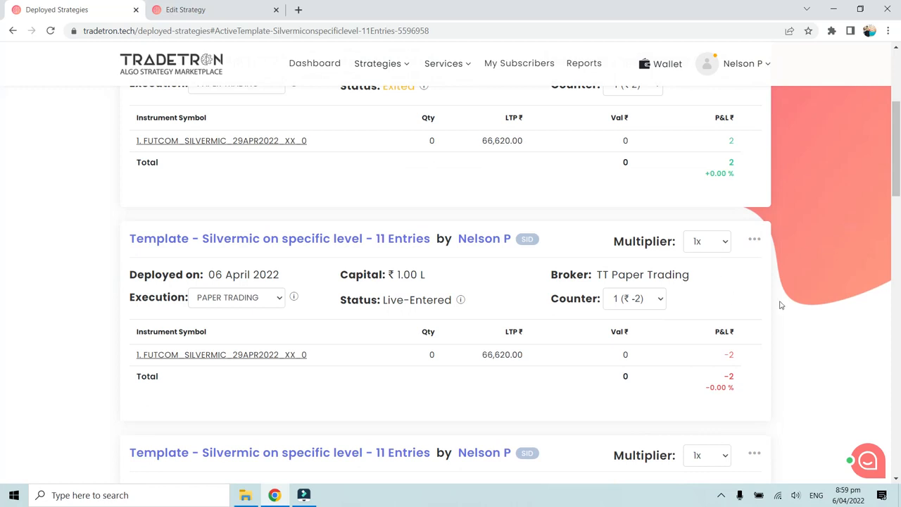
pyautogui.scroll(4, 310, 256)
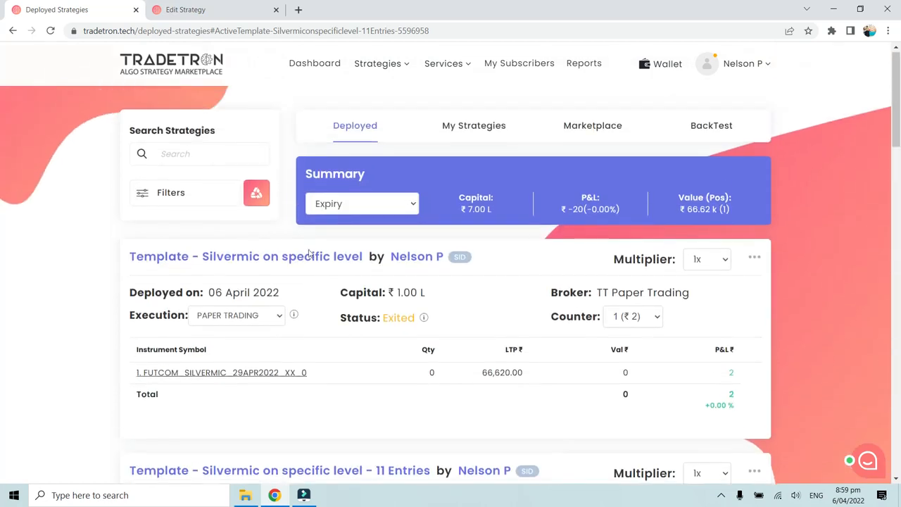
pyautogui.scroll(-2, 332, 261)
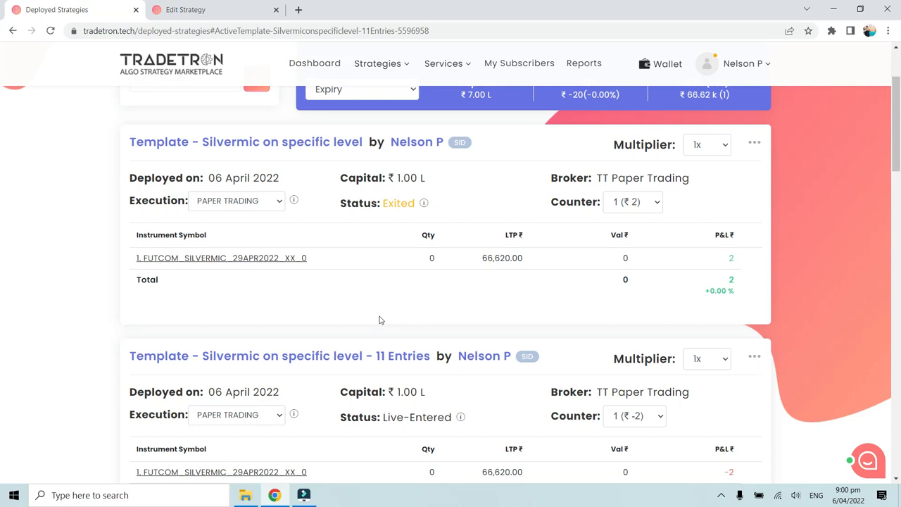
pyautogui.scroll(-2, 383, 319)
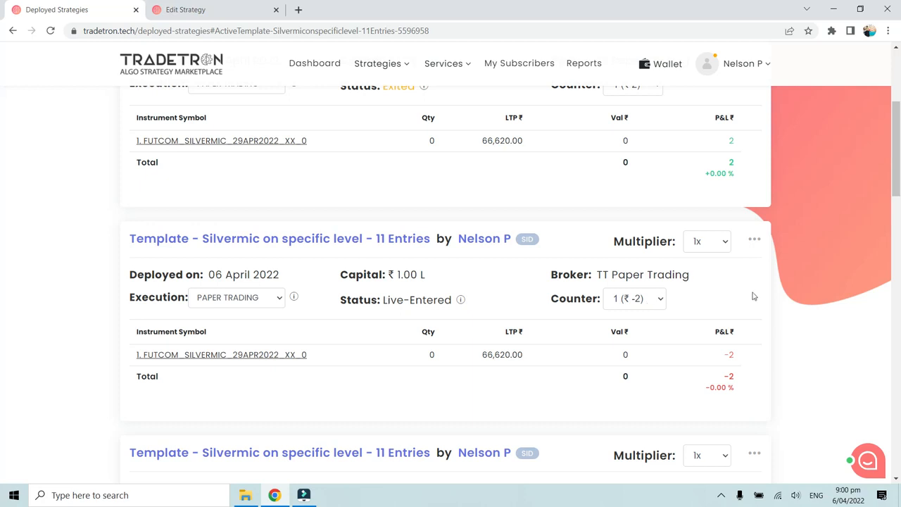
# Step: Look through the available actions for the first 11 Entries strategy as far as Edit, and dismiss them
pyautogui.click(755, 242)
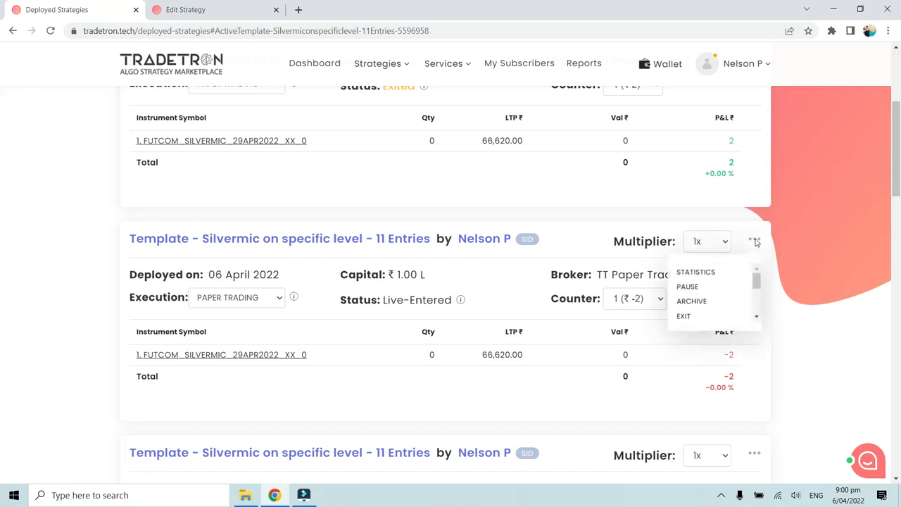
pyautogui.scroll(-2, 716, 314)
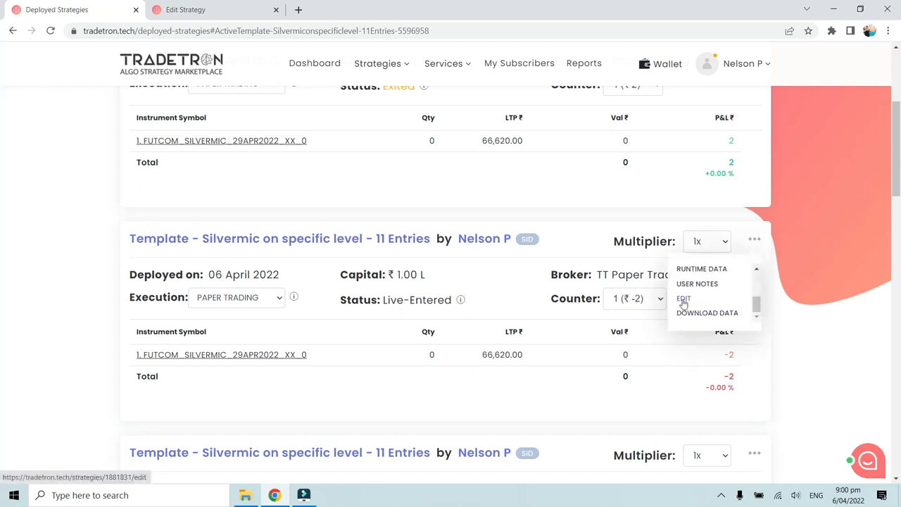
pyautogui.click(514, 296)
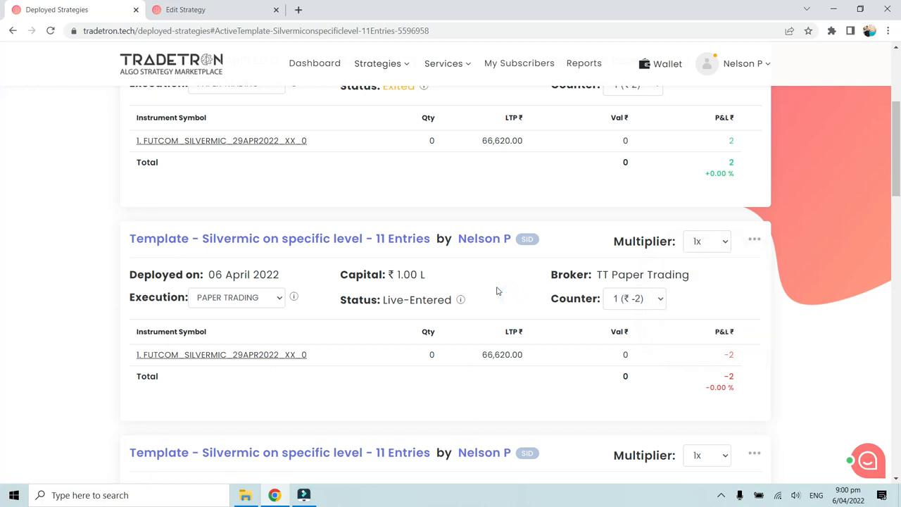
# Step: Check the status of the first deployed 11 Entries strategy by highlighting its status text
pyautogui.scroll(1, 505, 318)
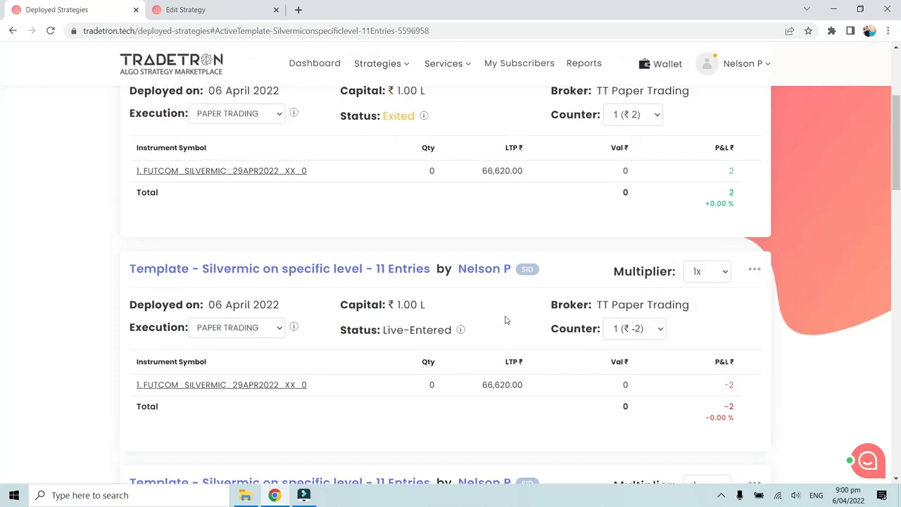
pyautogui.scroll(-1, 505, 320)
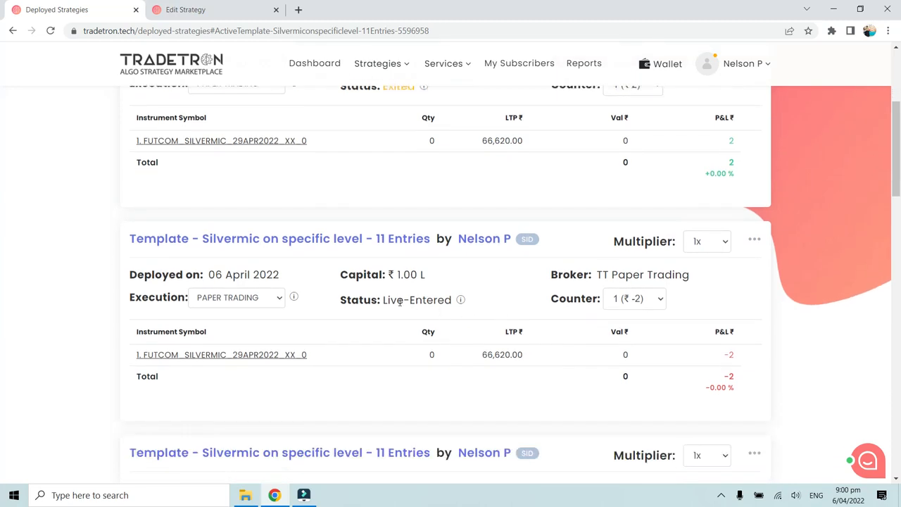
pyautogui.moveTo(383, 299); pyautogui.dragTo(453, 299)
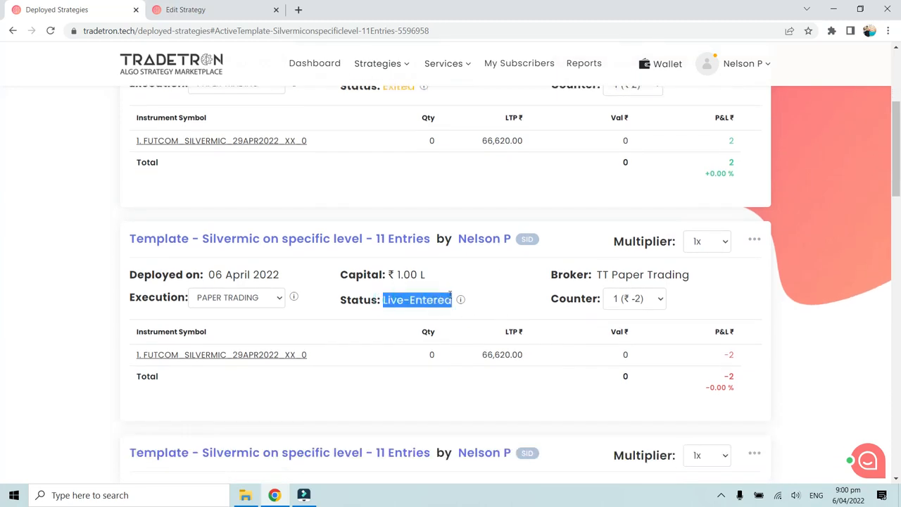
pyautogui.click(448, 297)
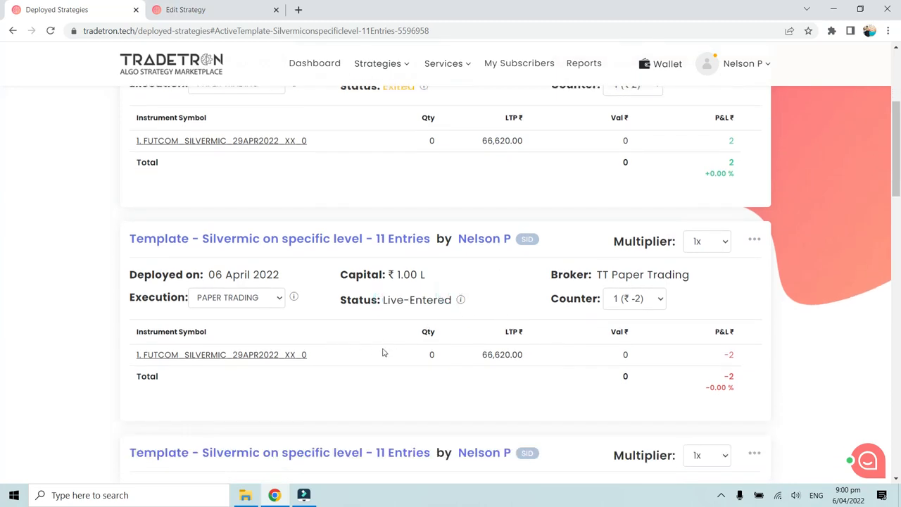
# Step: Open the Silvermic futures positions of the 11 Entries strategy and review the trade times from earliest to latest
pyautogui.click(280, 353)
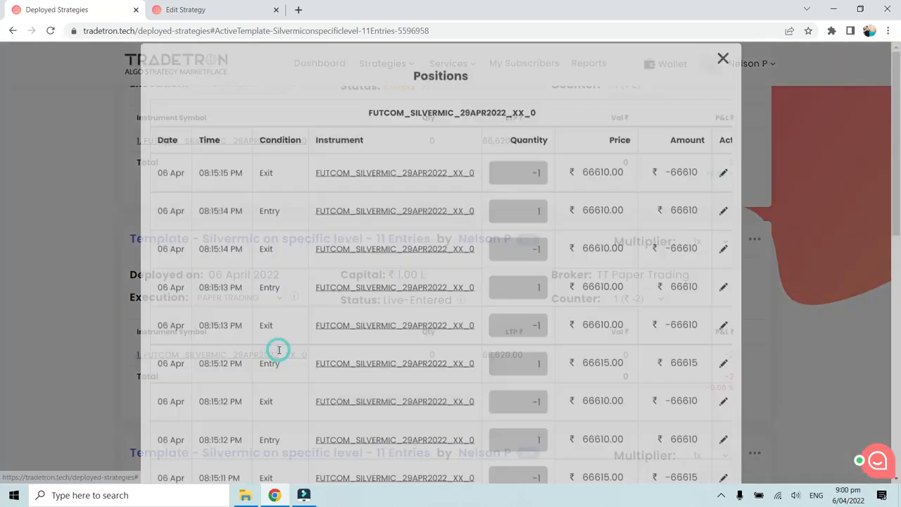
pyautogui.scroll(-5, 370, 307)
pyautogui.scroll(-3, 370, 308)
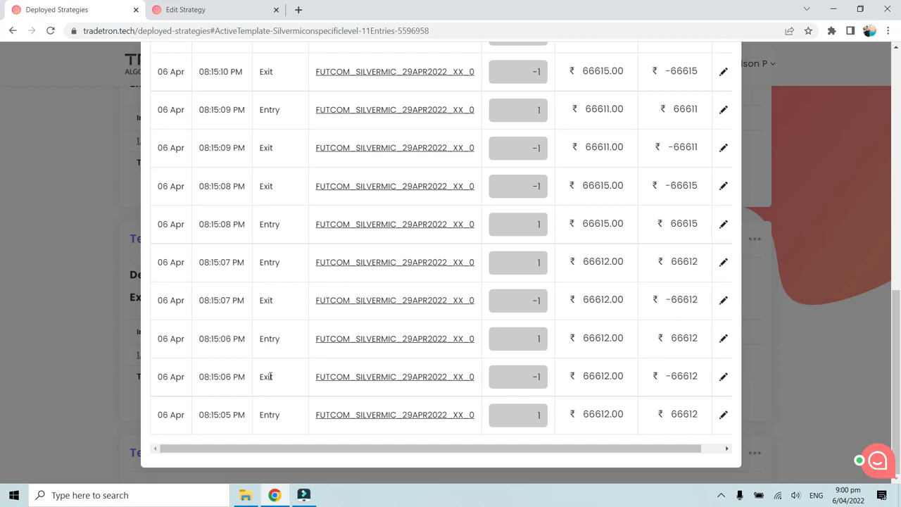
pyautogui.scroll(3, 283, 330)
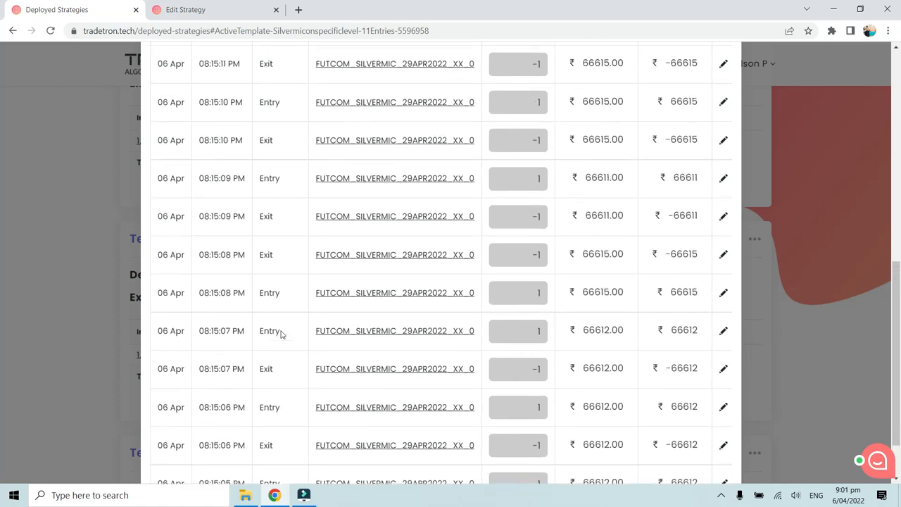
pyautogui.scroll(10, 282, 333)
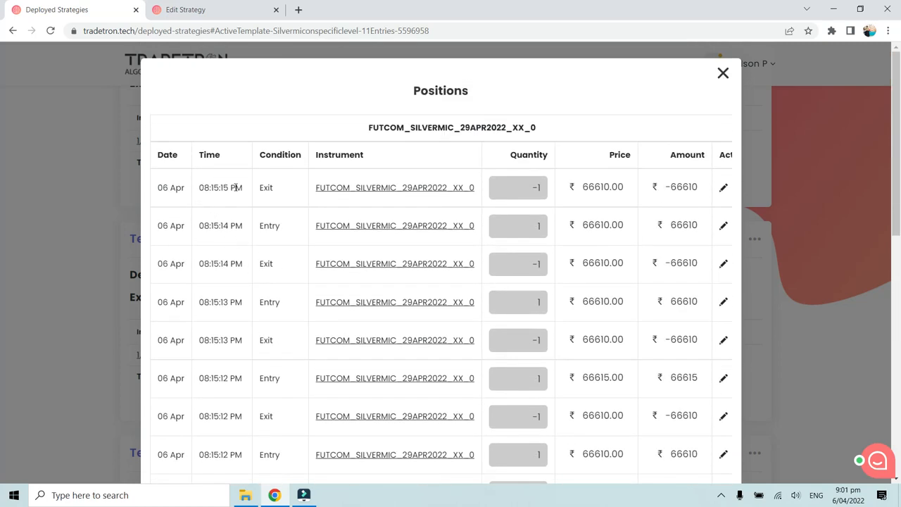
pyautogui.scroll(-10, 236, 213)
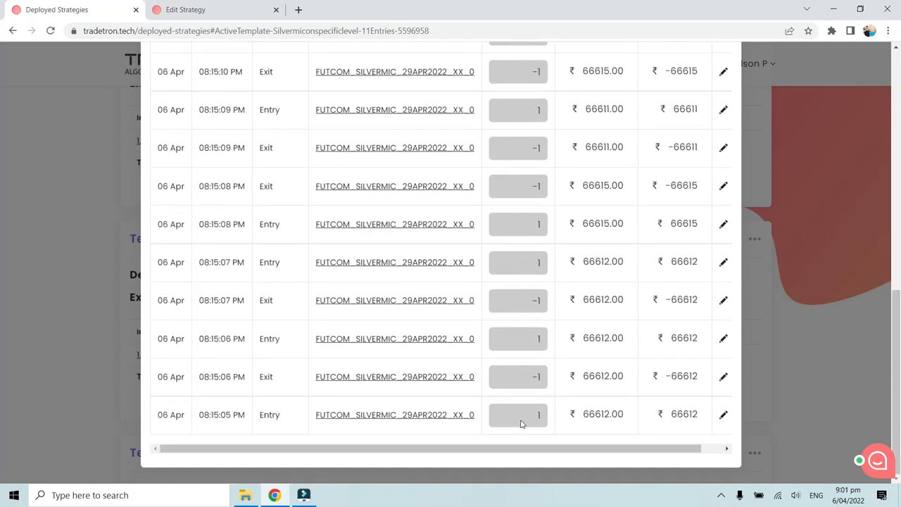
# Step: Count the Entry rows in the 11 Entries strategy's positions from the earliest trade to the latest, and close the positions list
pyautogui.doubleClick(262, 341)
pyautogui.doubleClick(262, 415)
pyautogui.doubleClick(267, 340)
pyautogui.doubleClick(275, 264)
pyautogui.doubleClick(271, 225)
pyautogui.doubleClick(268, 113)
pyautogui.scroll(2, 280, 120)
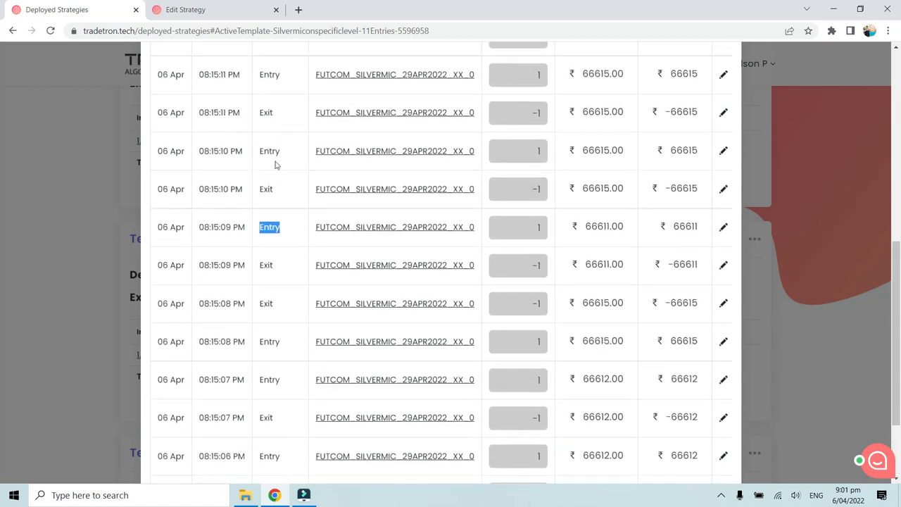
pyautogui.doubleClick(268, 150)
pyautogui.scroll(2, 291, 149)
pyautogui.click(292, 150)
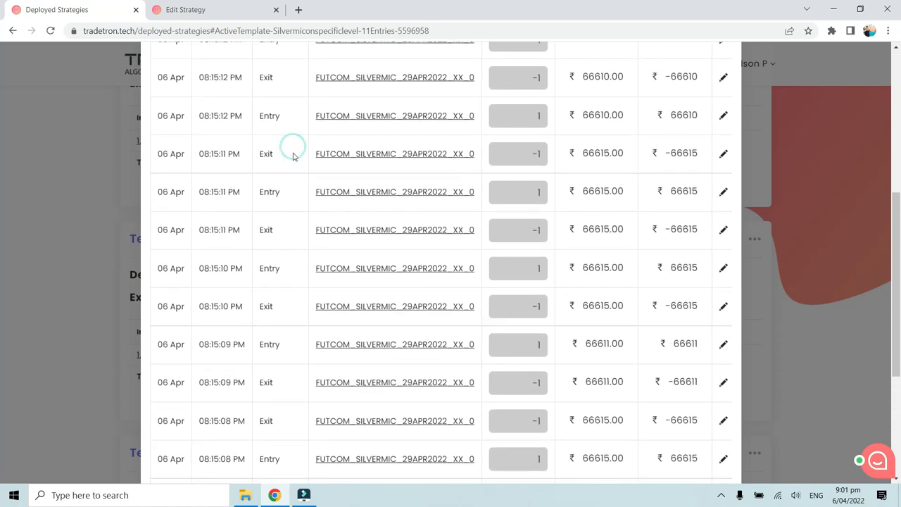
pyautogui.scroll(1, 293, 157)
pyautogui.doubleClick(263, 250)
pyautogui.doubleClick(259, 175)
pyautogui.scroll(2, 287, 176)
pyautogui.click(267, 215)
pyautogui.doubleClick(267, 215)
pyautogui.scroll(2, 264, 232)
pyautogui.click(260, 254)
pyautogui.doubleClick(260, 256)
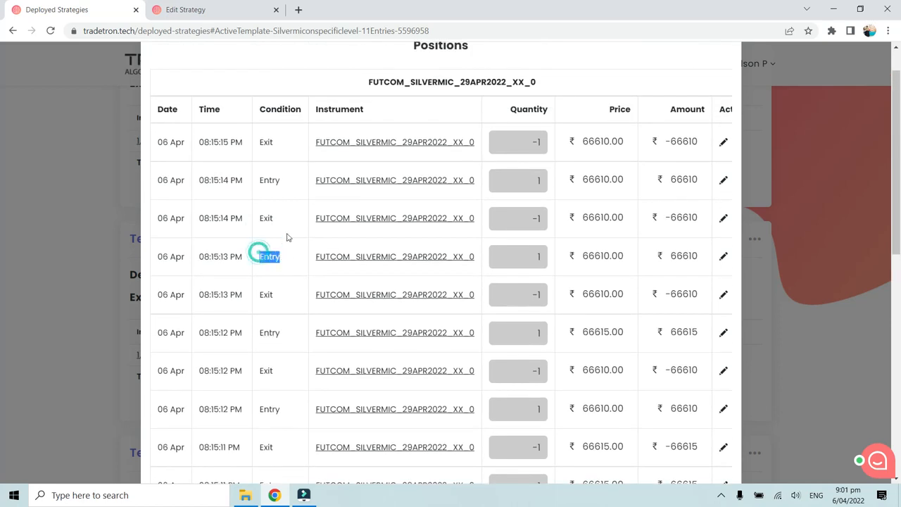
pyautogui.doubleClick(263, 181)
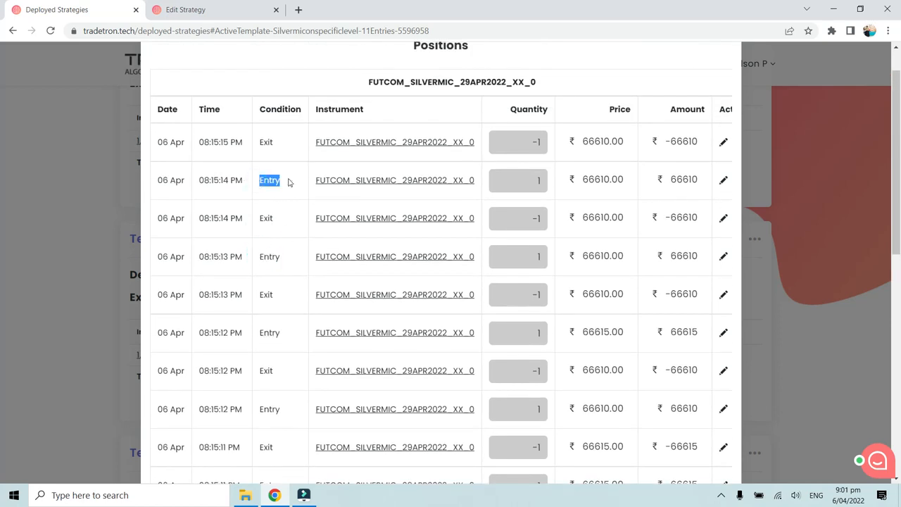
pyautogui.scroll(1, 289, 183)
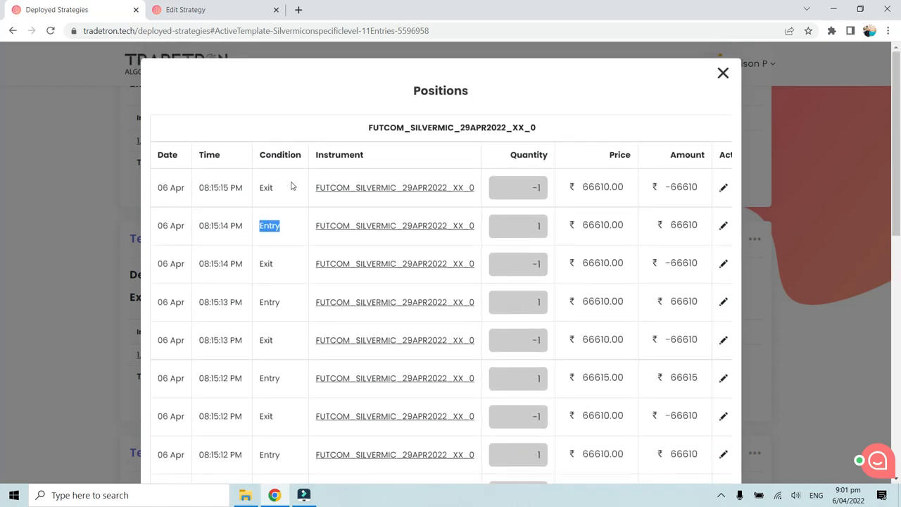
pyautogui.click(722, 73)
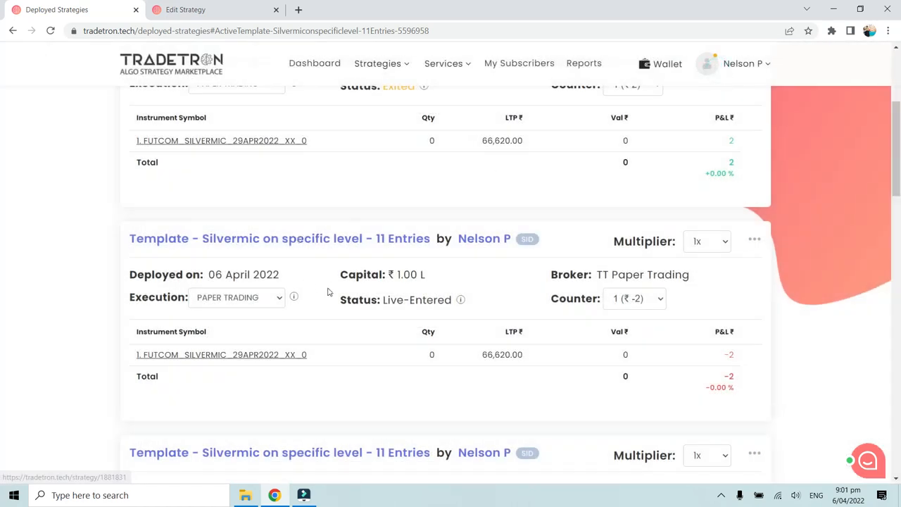
pyautogui.click(328, 292)
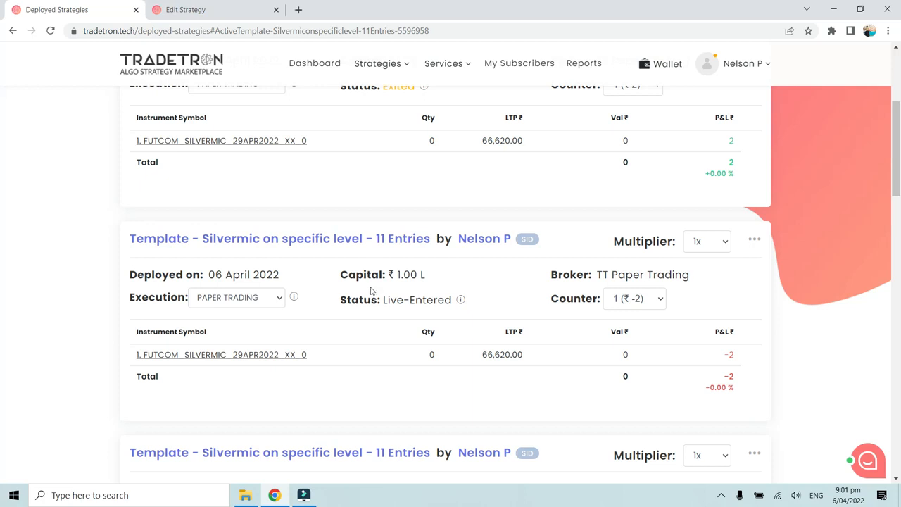
# Step: Open the first 11 Entries strategy for editing in a separate browser tab and bring up Set 1's entry conditions in the Condition Builder
pyautogui.click(756, 244)
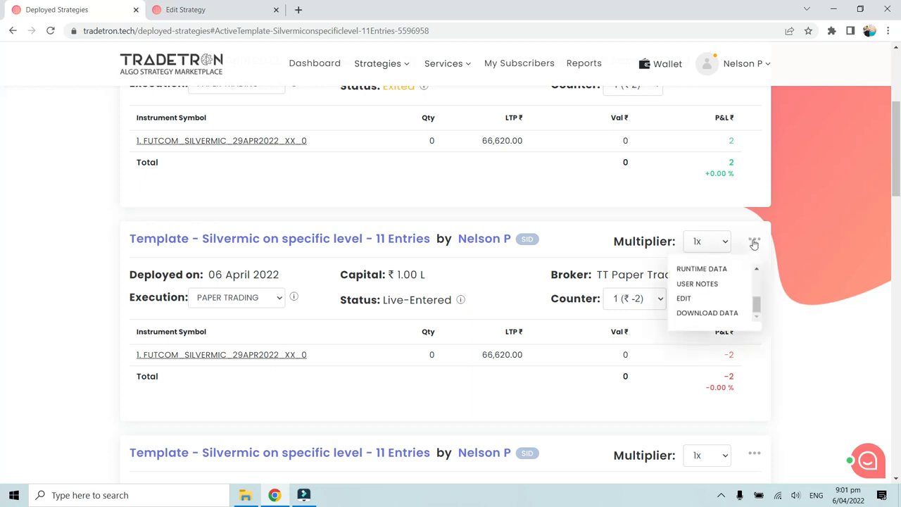
pyautogui.rightClick(688, 303)
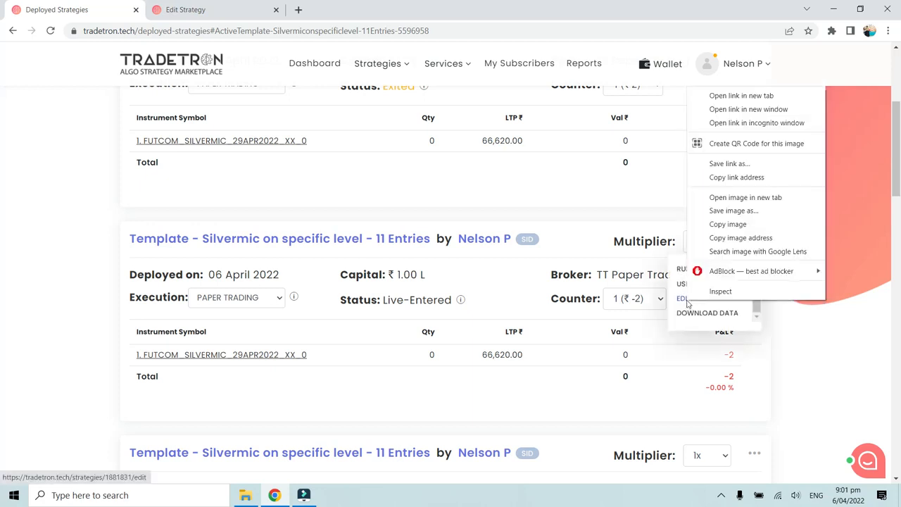
pyautogui.click(740, 99)
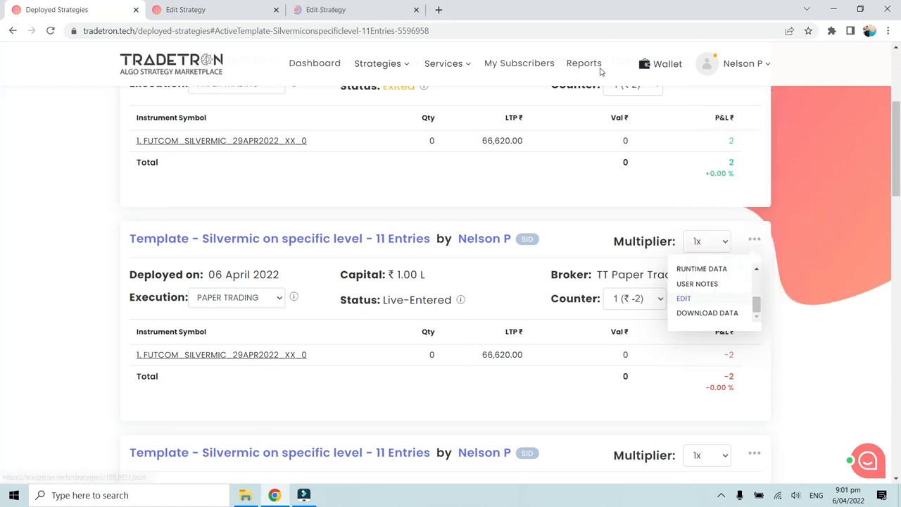
pyautogui.click(337, 10)
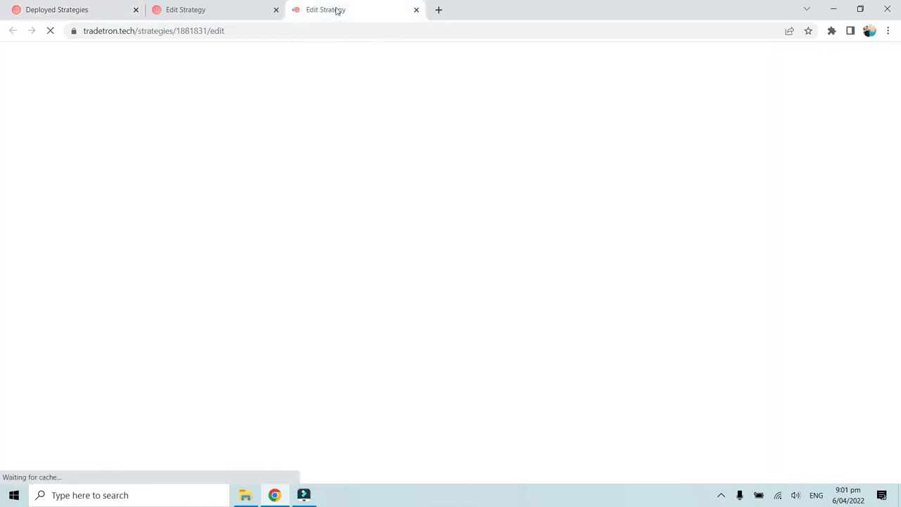
pyautogui.scroll(-8, 355, 148)
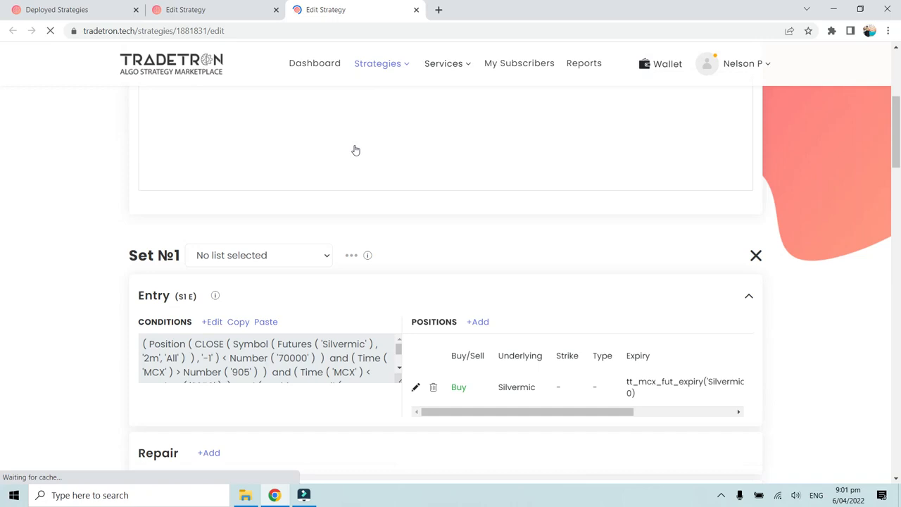
pyautogui.click(212, 133)
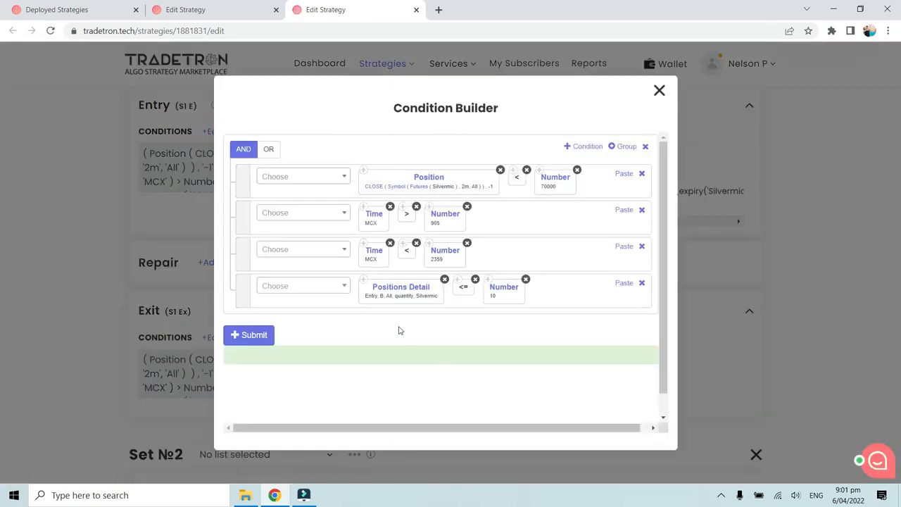
# Step: Review the Positions Detail parameters of the last entry condition, including its condition type, transaction type and underlying, and accept them as they are
pyautogui.click(405, 290)
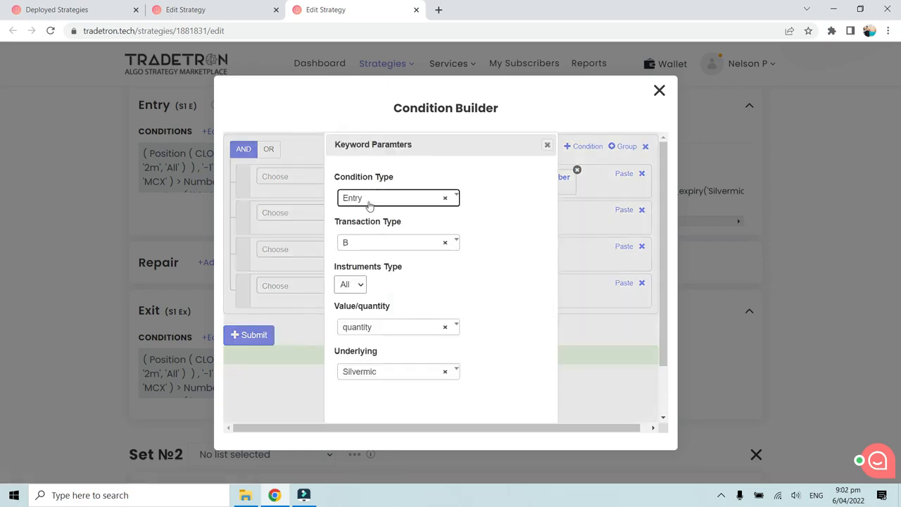
pyautogui.click(370, 248)
pyautogui.click(371, 251)
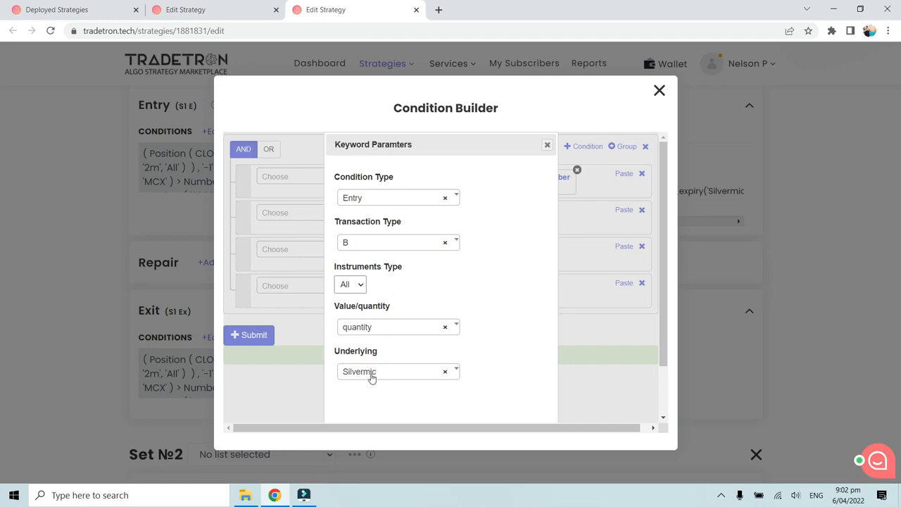
pyautogui.scroll(-2, 465, 346)
pyautogui.click(483, 402)
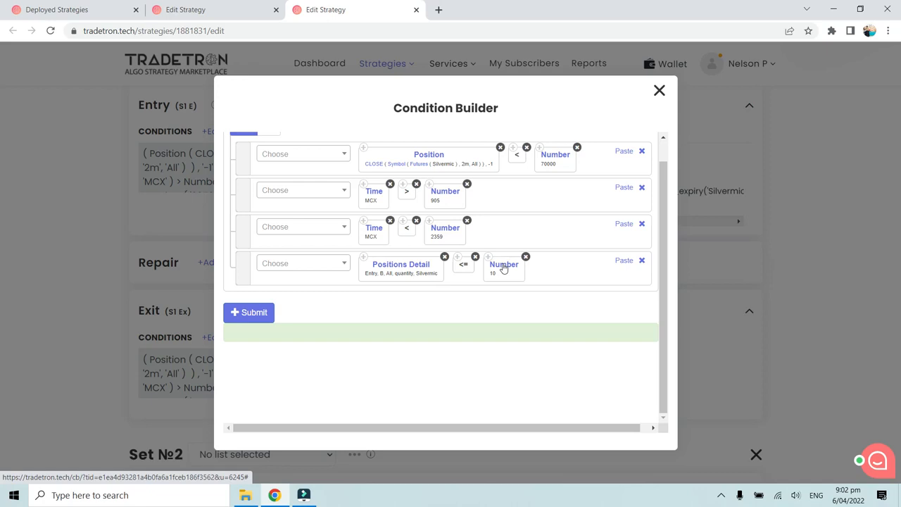
# Step: Set the Number compared with Positions Detail in the last entry condition to 29
pyautogui.scroll(1, 495, 291)
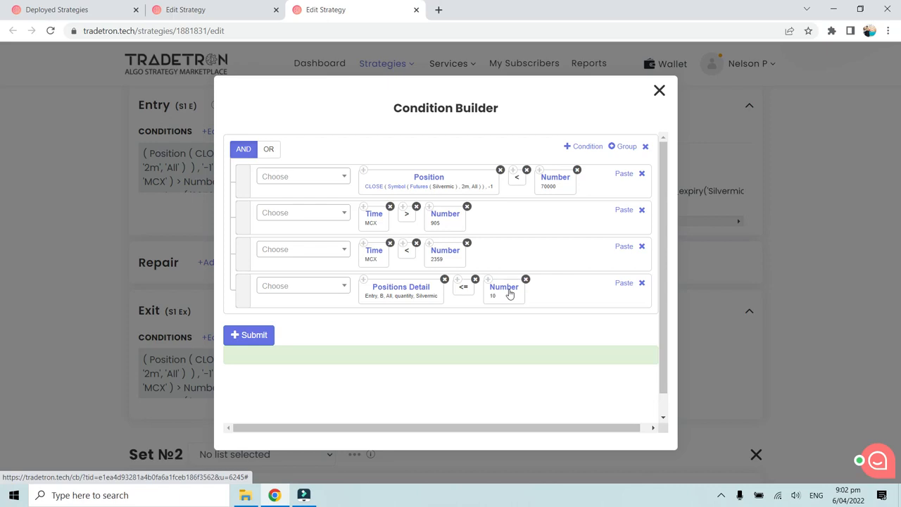
pyautogui.click(510, 294)
pyautogui.moveTo(355, 219); pyautogui.dragTo(327, 221)
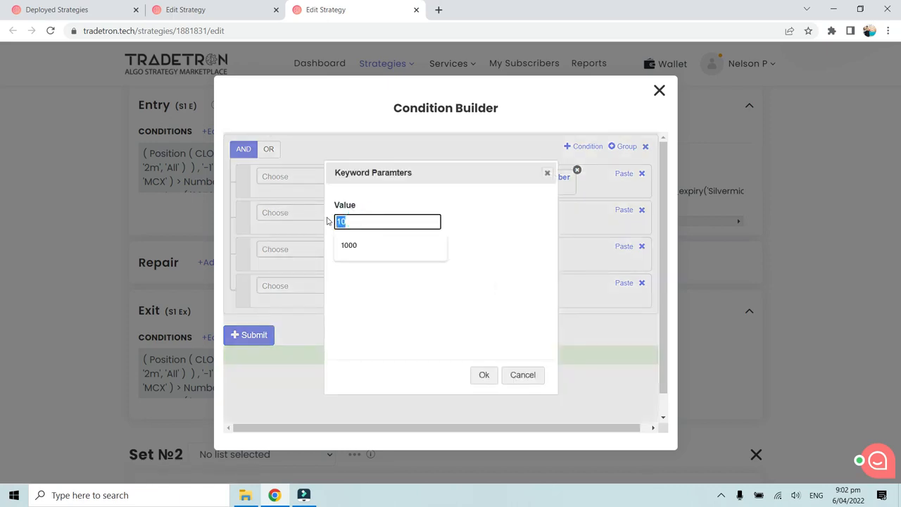
pyautogui.write('29')
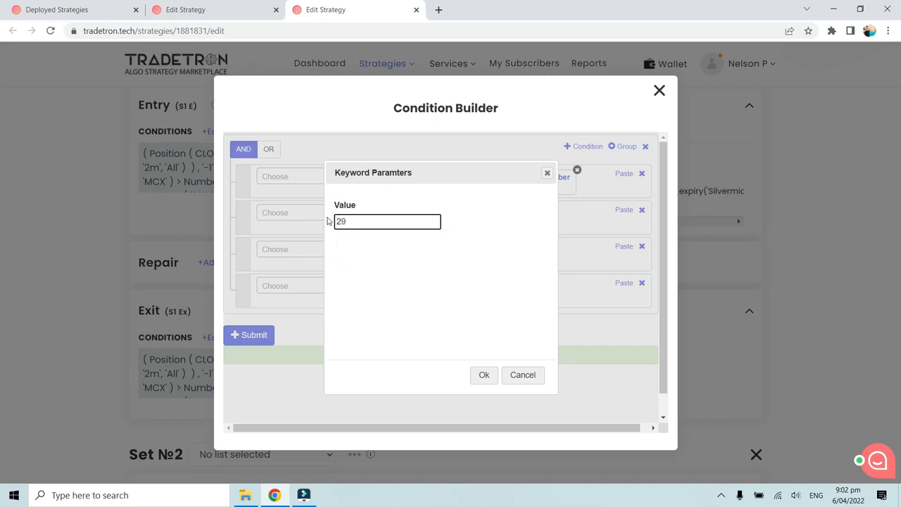
pyautogui.click(483, 374)
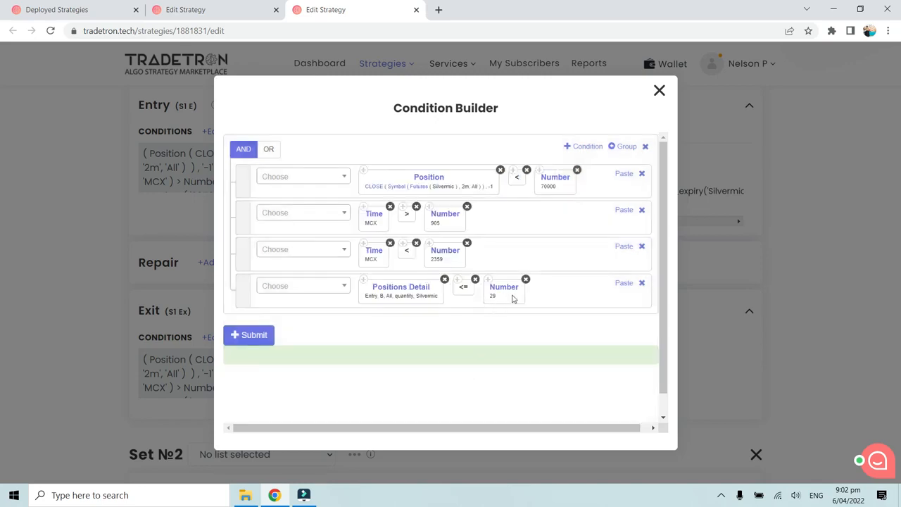
# Step: Change the transaction type in the Positions Detail parameters to S
pyautogui.click(394, 289)
pyautogui.click(363, 249)
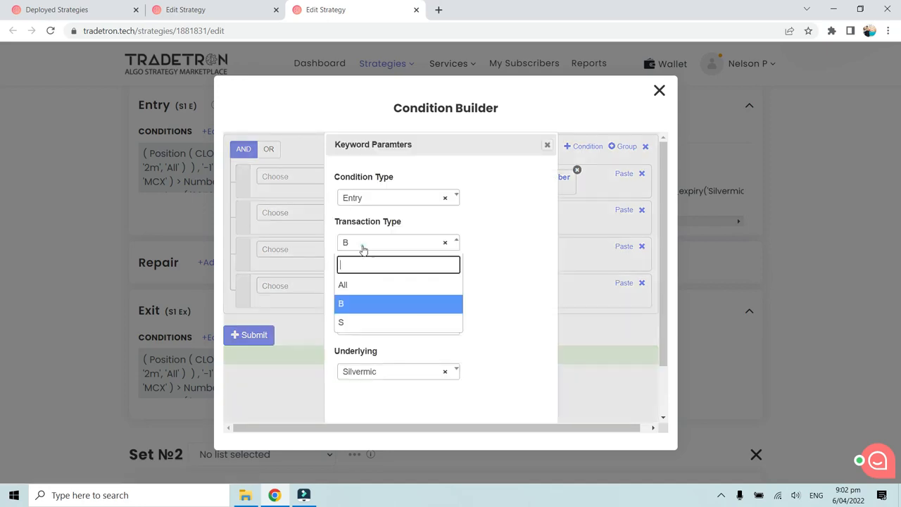
pyautogui.click(359, 321)
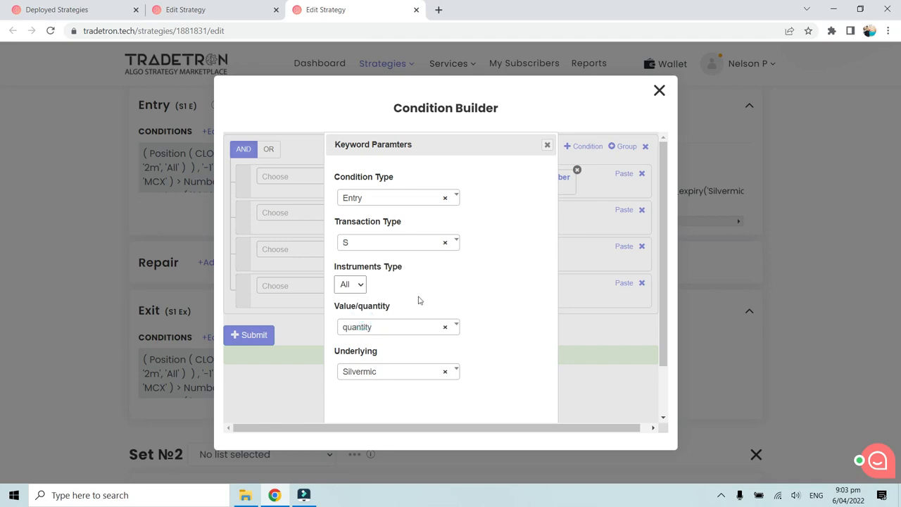
pyautogui.scroll(-2, 418, 300)
pyautogui.click(482, 404)
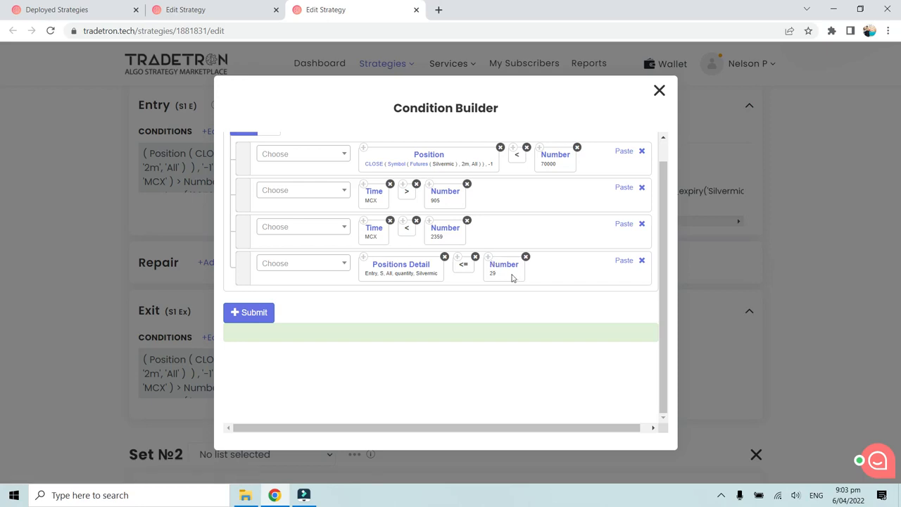
# Step: Replace the comparison operator between Positions Detail and its Number with >=
pyautogui.click(303, 263)
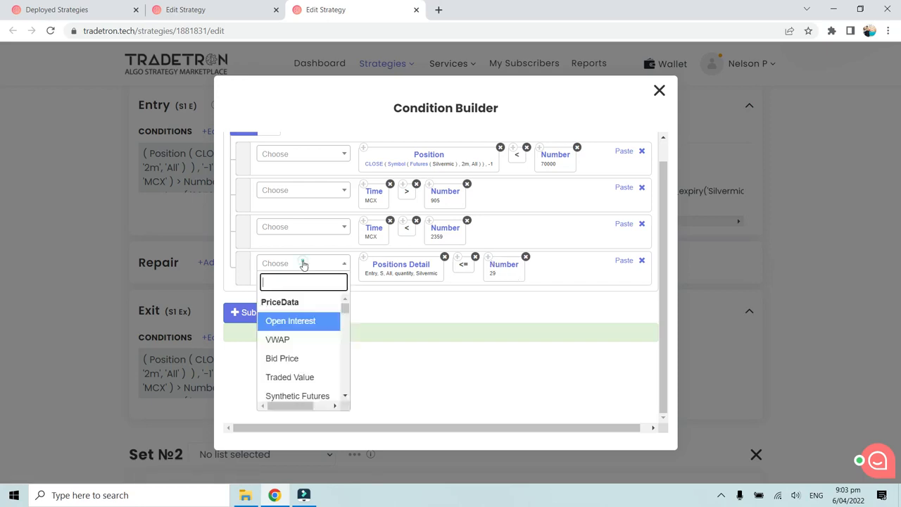
pyautogui.write('>')
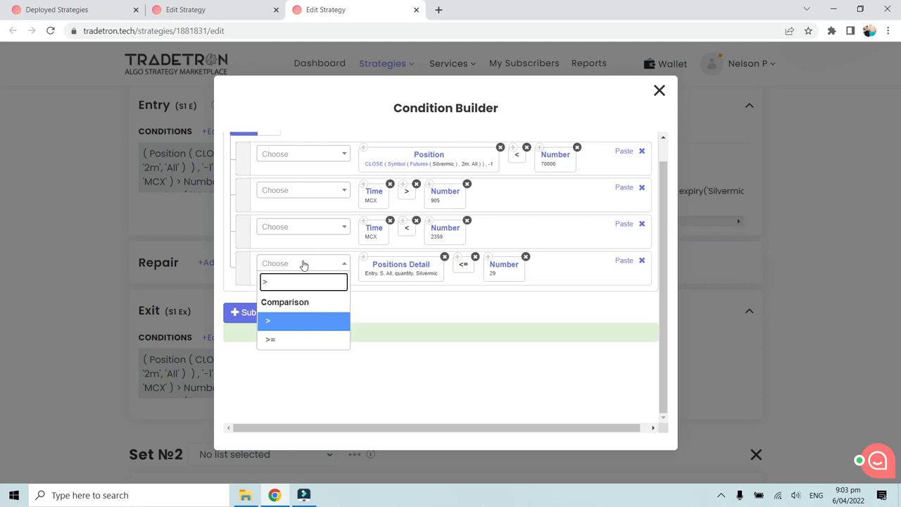
pyautogui.click(305, 343)
pyautogui.moveTo(545, 265); pyautogui.dragTo(479, 274)
pyautogui.click(476, 259)
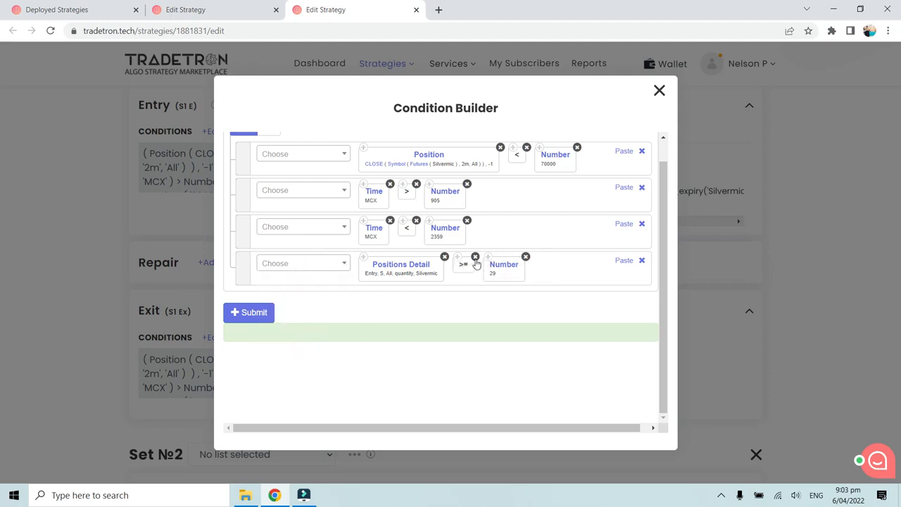
# Step: Set the Number in the Positions Detail condition to -29
pyautogui.click(503, 265)
pyautogui.click(338, 222)
pyautogui.write('-29')
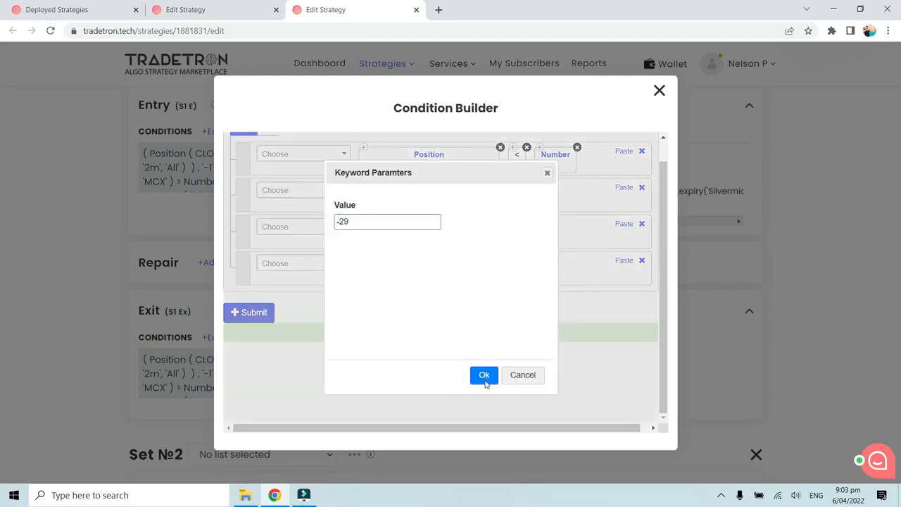
pyautogui.click(484, 376)
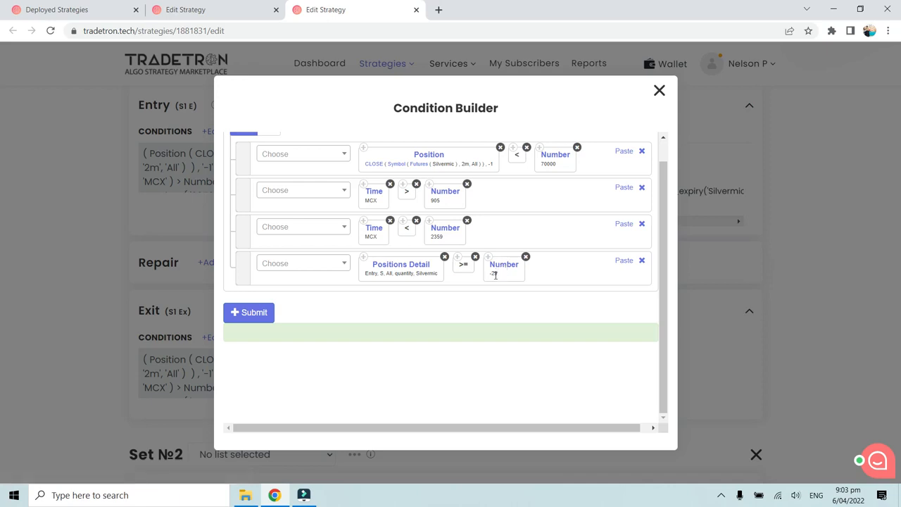
# Step: Switch the transaction type in the Positions Detail parameters back to B
pyautogui.click(320, 266)
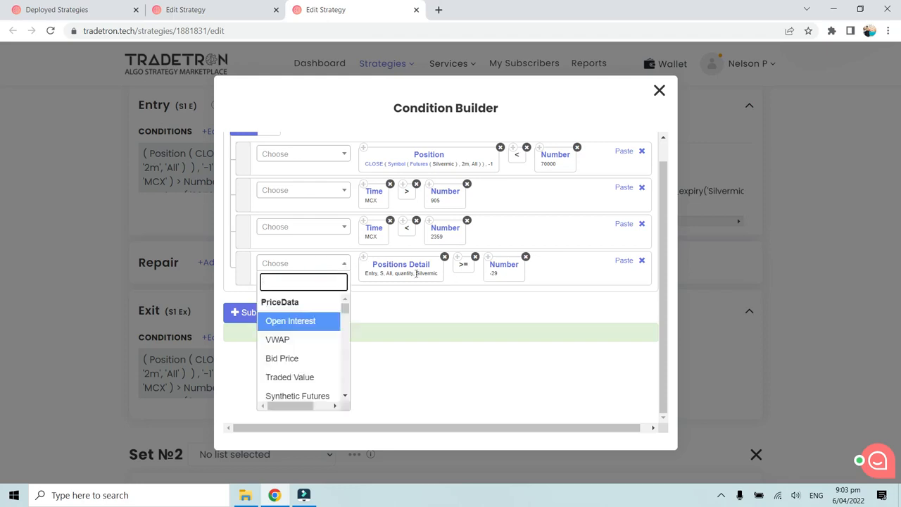
pyautogui.click(420, 300)
pyautogui.click(407, 266)
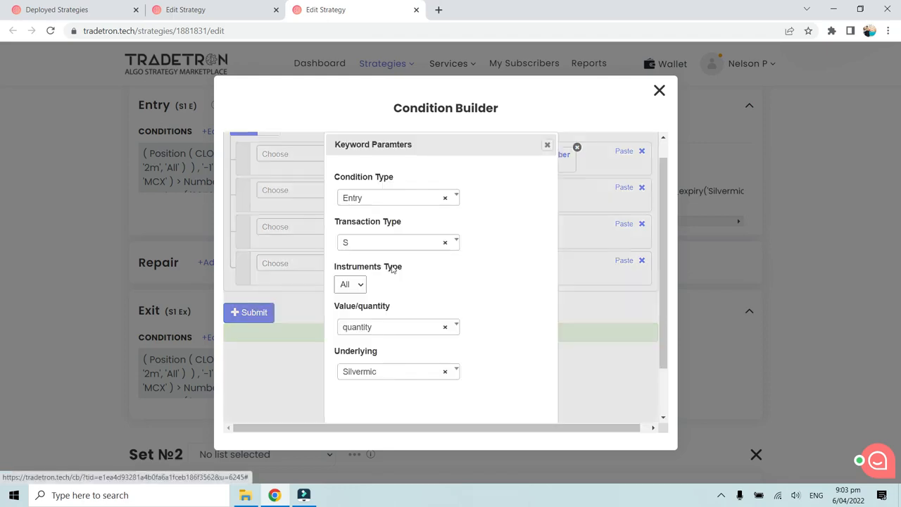
pyautogui.click(369, 242)
pyautogui.click(358, 303)
pyautogui.scroll(-1, 437, 338)
pyautogui.click(480, 401)
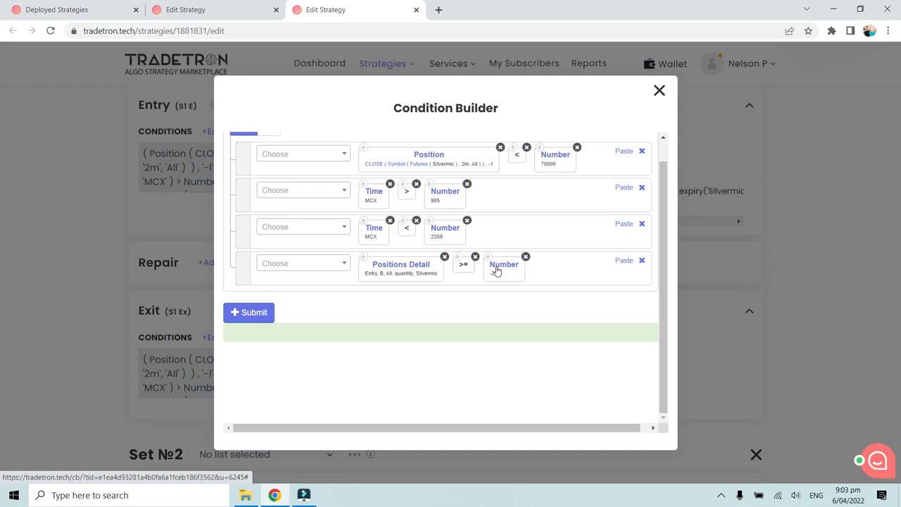
# Step: Replace the comparison operator in the Positions Detail condition with <=
pyautogui.click(288, 265)
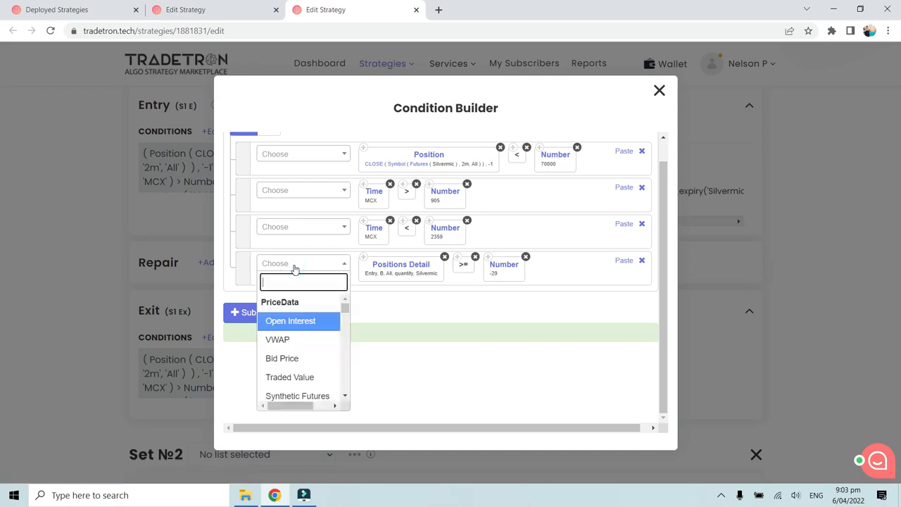
pyautogui.write('<')
pyautogui.click(312, 341)
pyautogui.moveTo(543, 264); pyautogui.dragTo(478, 265)
pyautogui.click(476, 258)
# Step: Change the Number in the Positions Detail condition back to 29
pyautogui.moveTo(368, 223); pyautogui.dragTo(314, 225)
pyautogui.write('29')
pyautogui.click(485, 374)
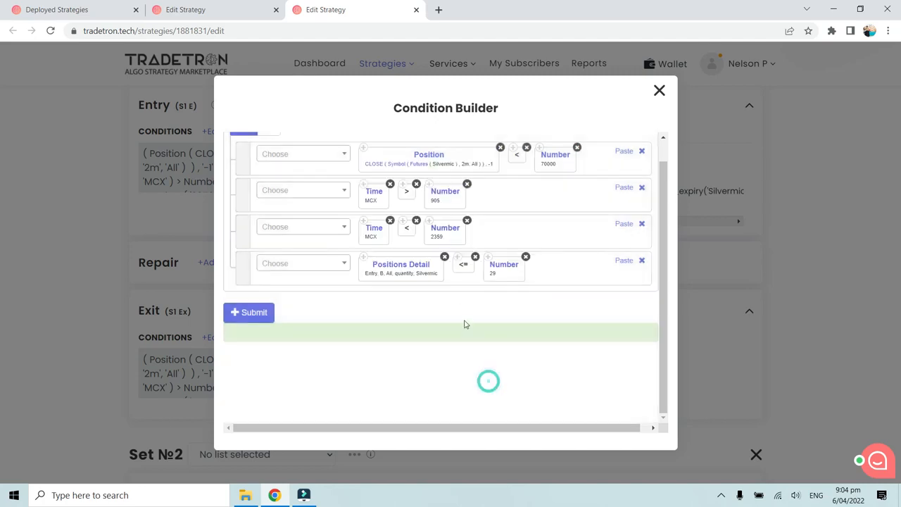
# Step: Submit Set 1's entry conditions, close the Condition Builder and return to the deployed strategies
pyautogui.click(249, 314)
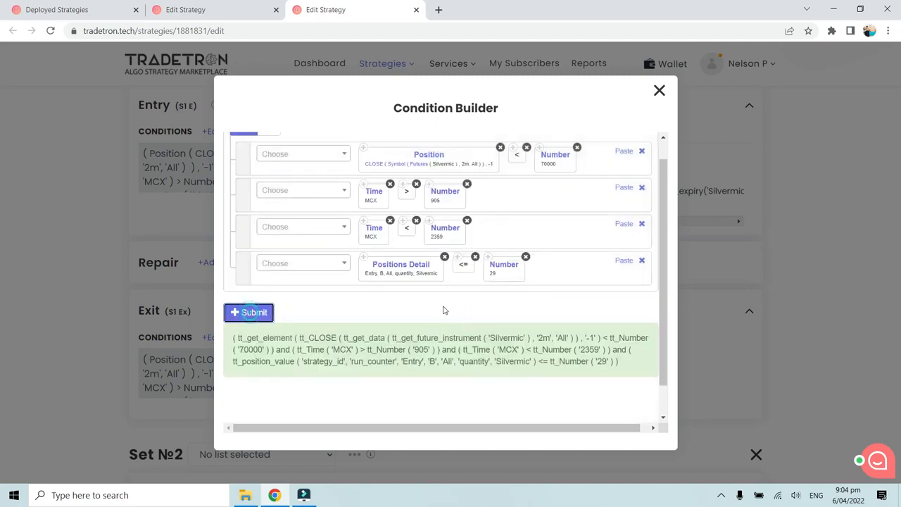
pyautogui.scroll(1, 444, 310)
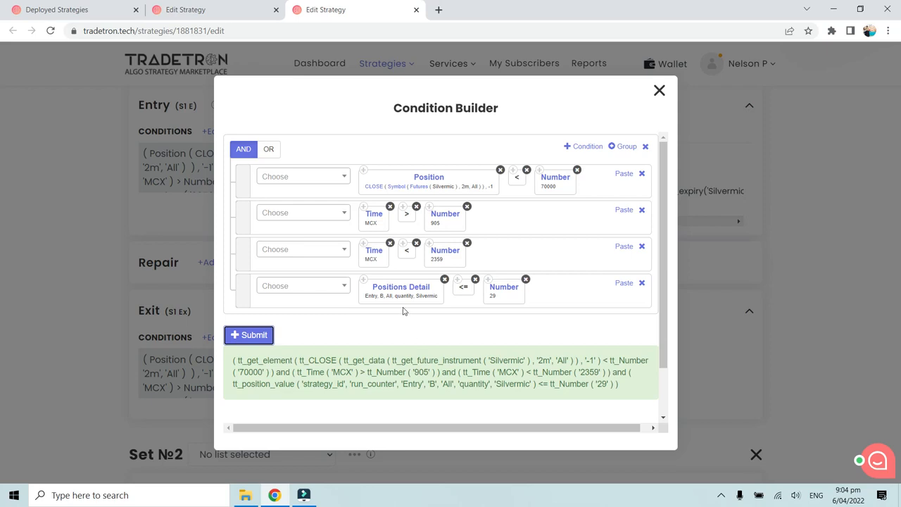
pyautogui.click(329, 336)
pyautogui.click(659, 90)
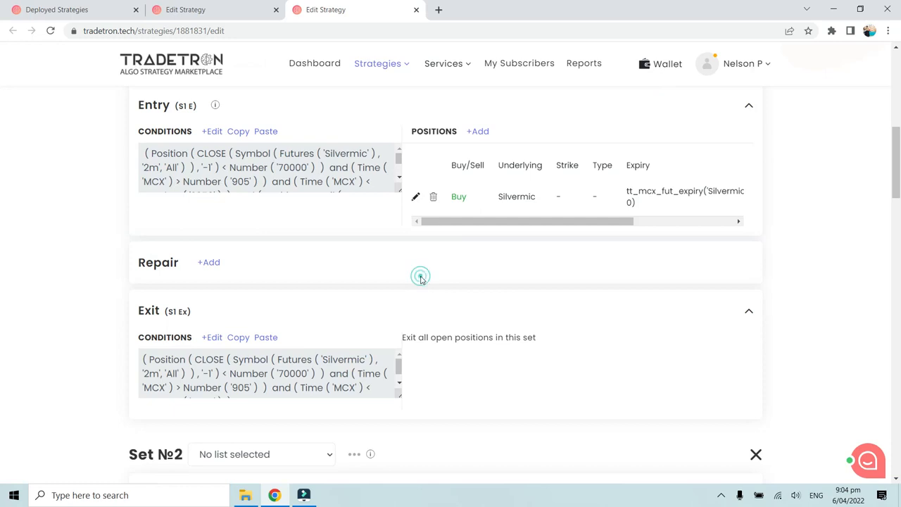
pyautogui.click(49, 13)
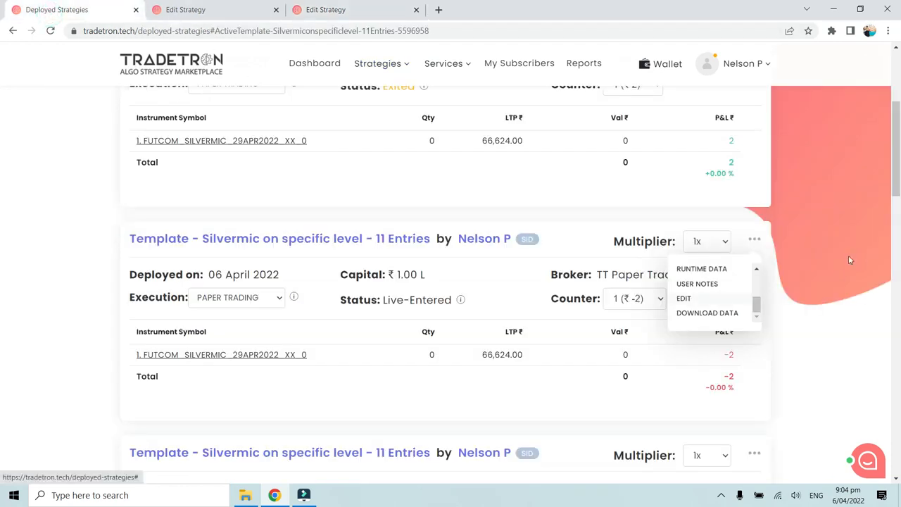